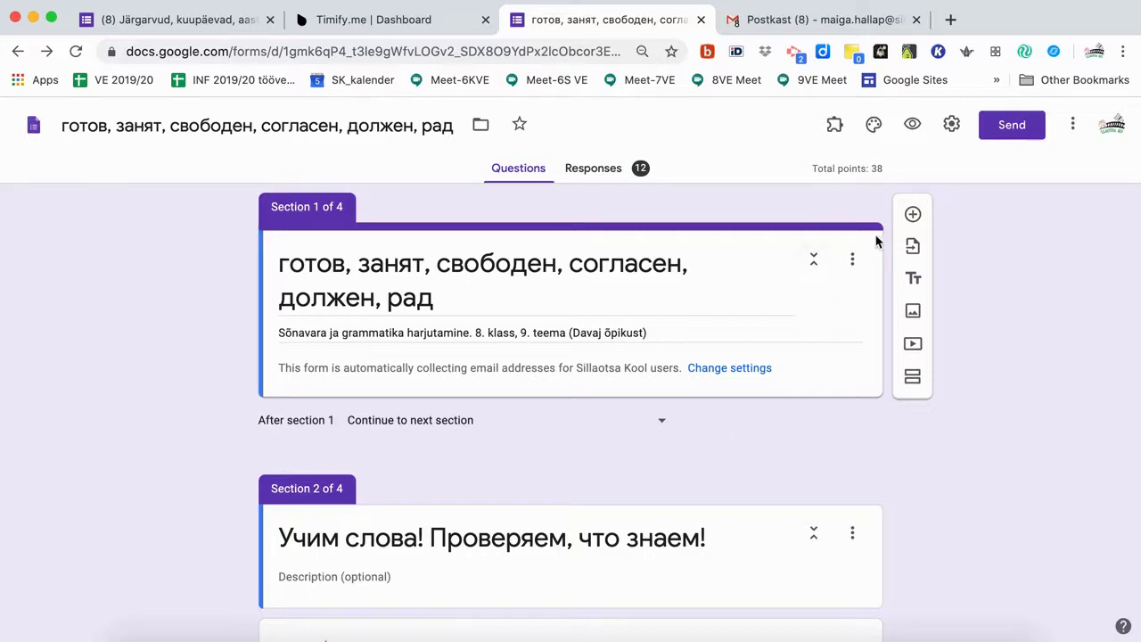
# Look over the form add-ons list and the Timify.me dashboard, then return to the vocabulary form.
pyautogui.click(835, 128)
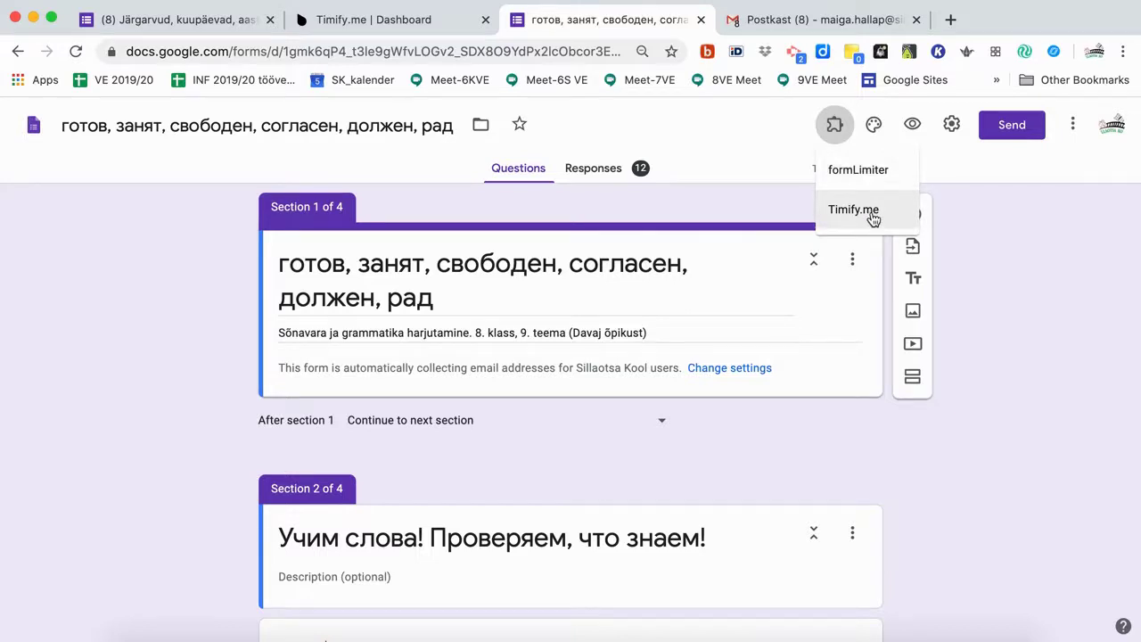
pyautogui.click(773, 214)
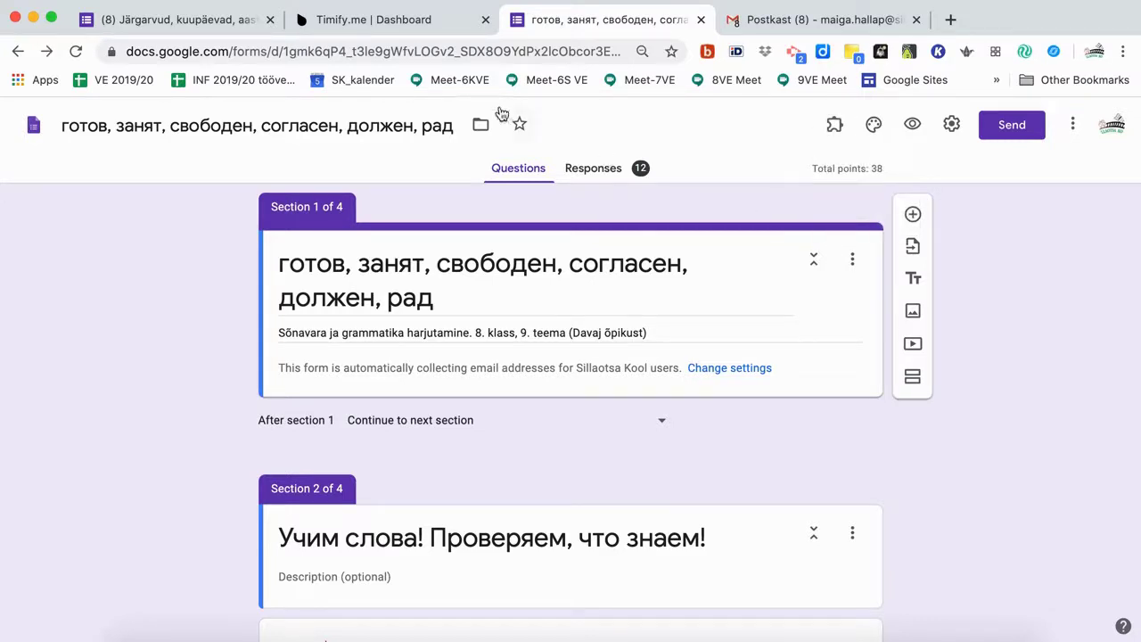
pyautogui.click(343, 23)
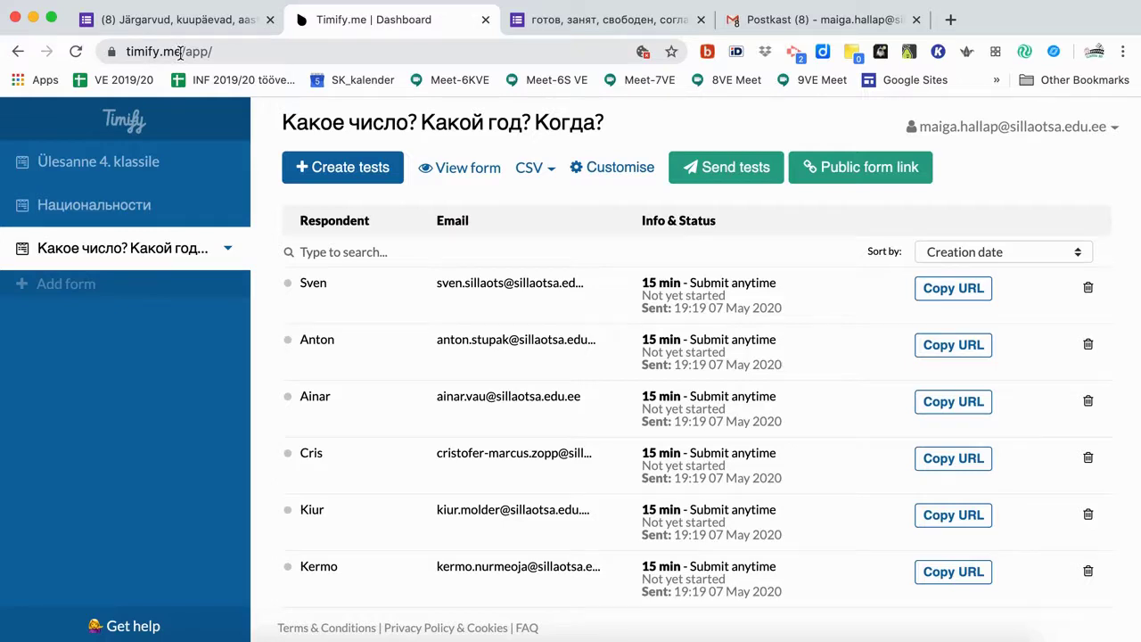
pyautogui.click(636, 25)
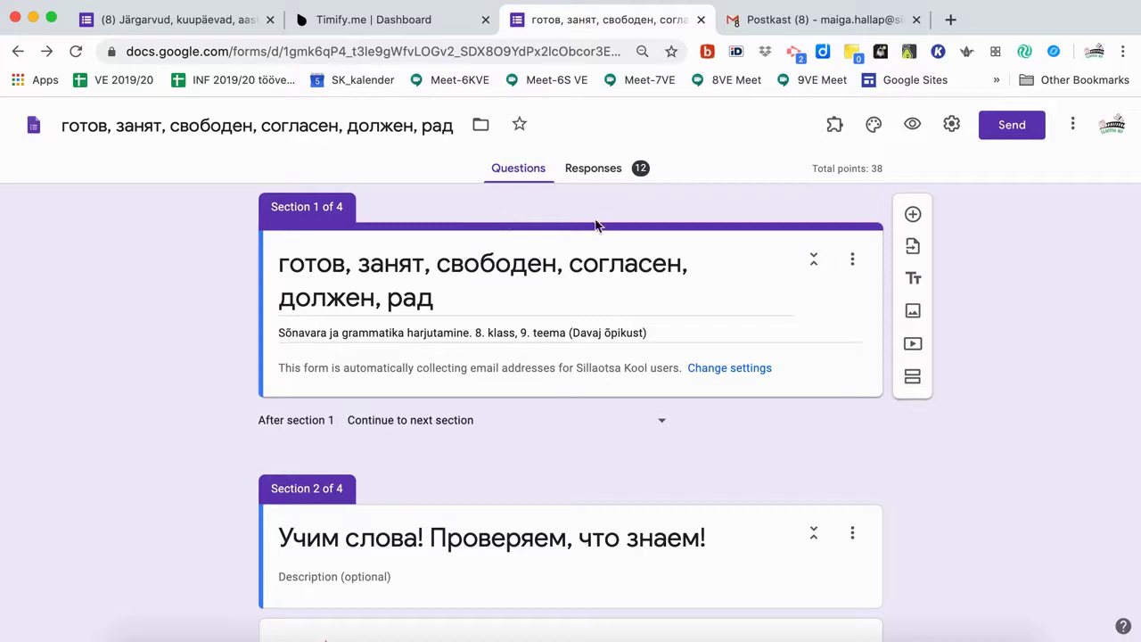
# Open Timify.me's Configure panel from Add-ons and enable it for the vocabulary form.
pyautogui.click(833, 130)
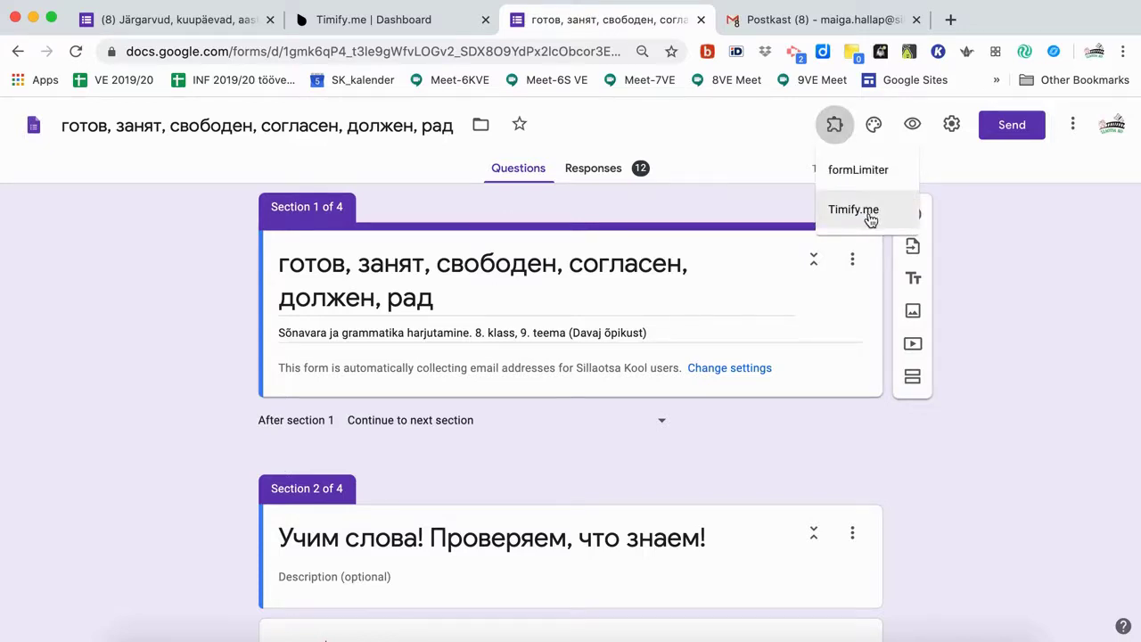
pyautogui.click(869, 219)
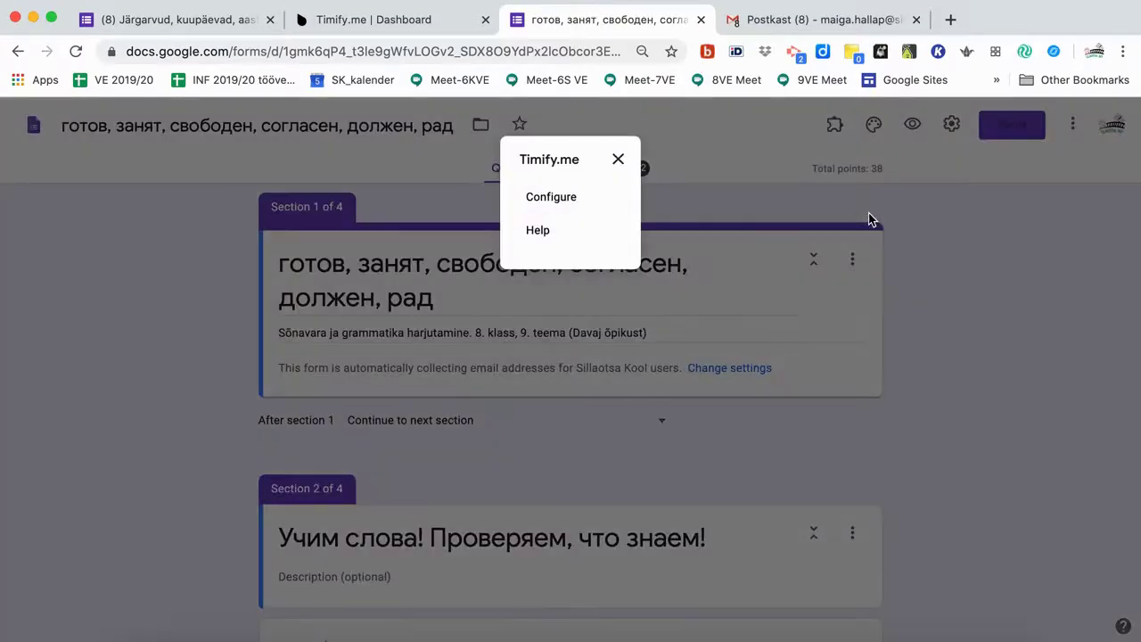
pyautogui.click(564, 200)
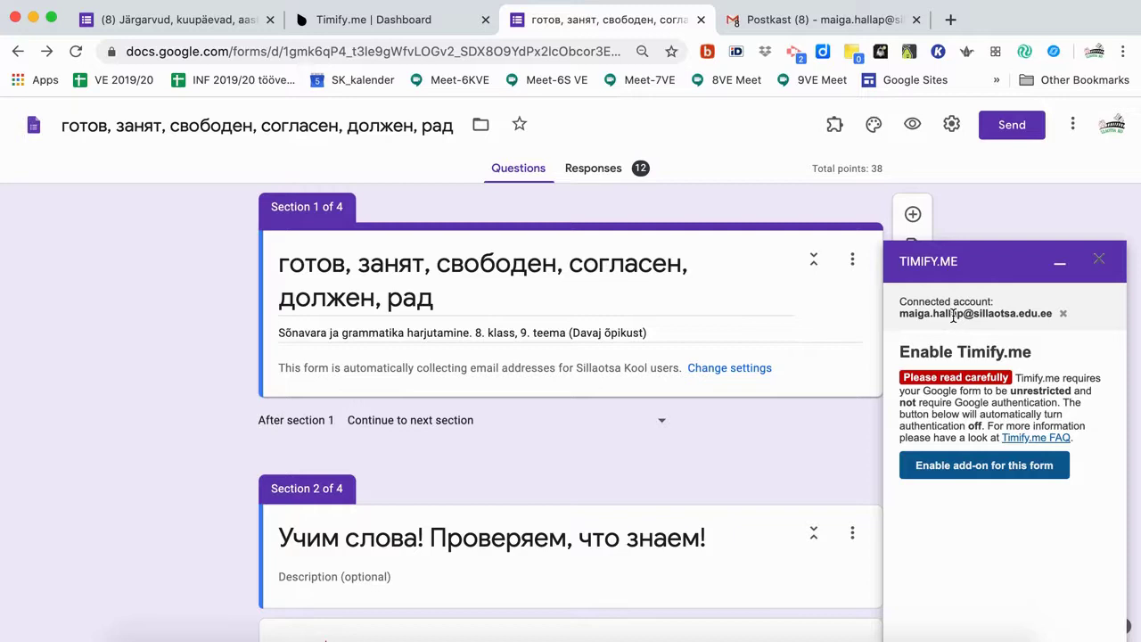
pyautogui.click(994, 472)
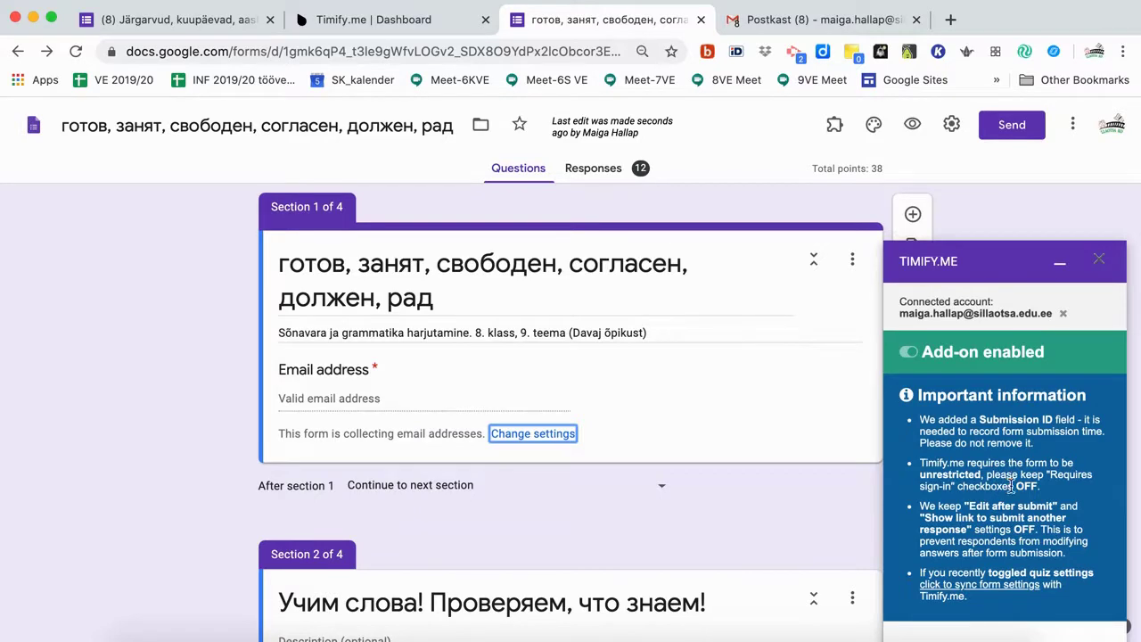
# Check the new Email address question in the form, then go to the Timify.me dashboard.
pyautogui.scroll(-1, 991, 467)
pyautogui.scroll(-1, 991, 467)
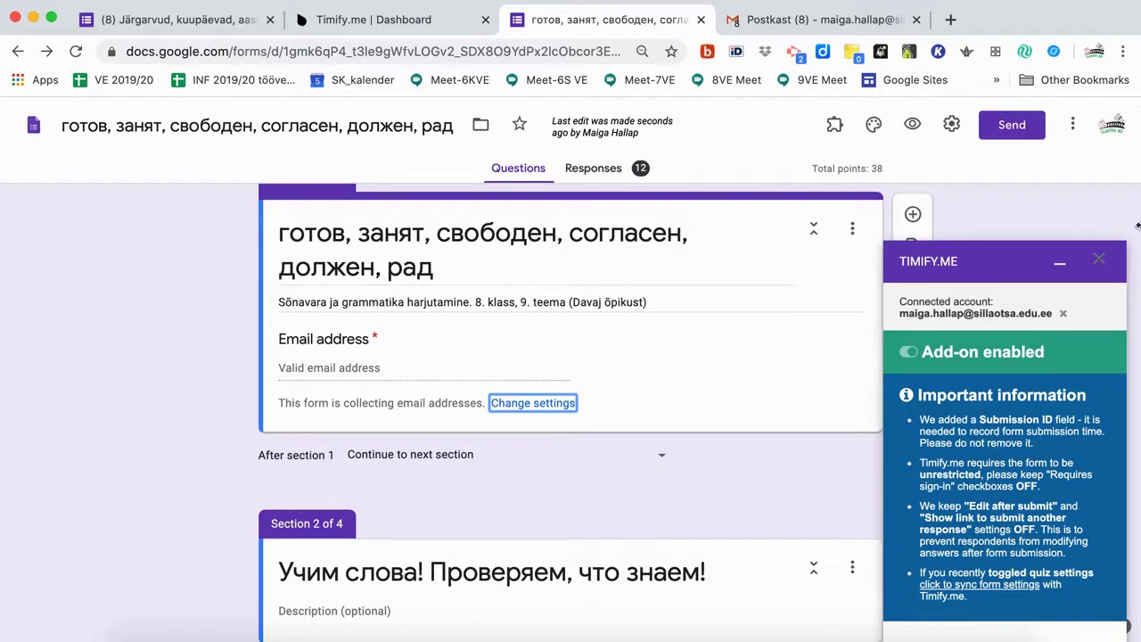
pyautogui.click(380, 23)
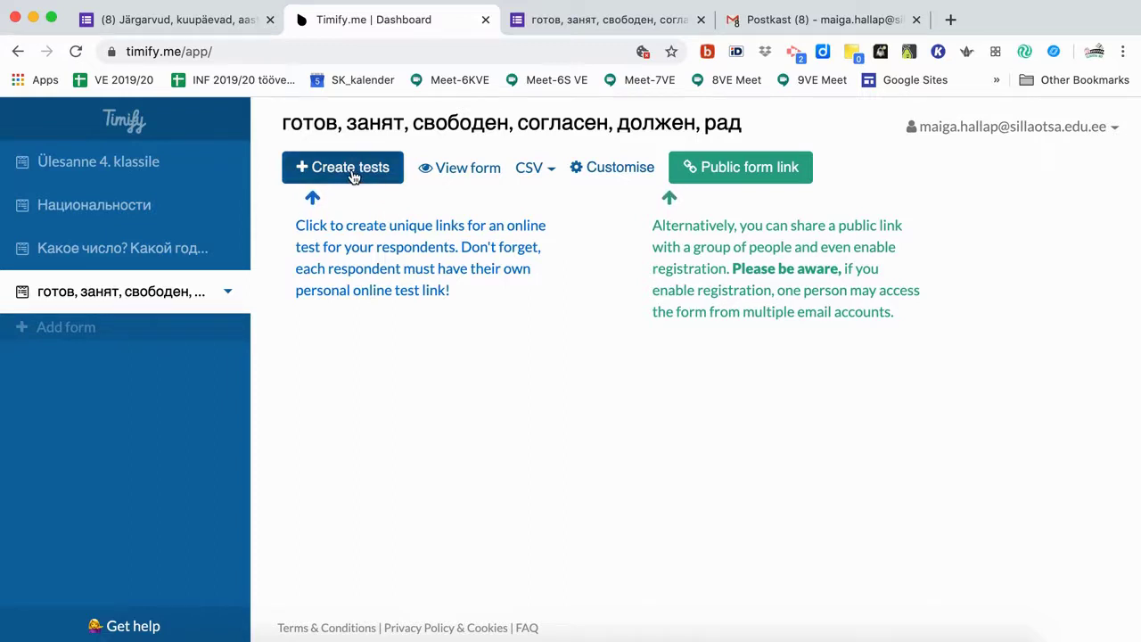
# Start Create tests for the vocabulary form and add the teacher's Gmail address as a respondent.
pyautogui.click(353, 174)
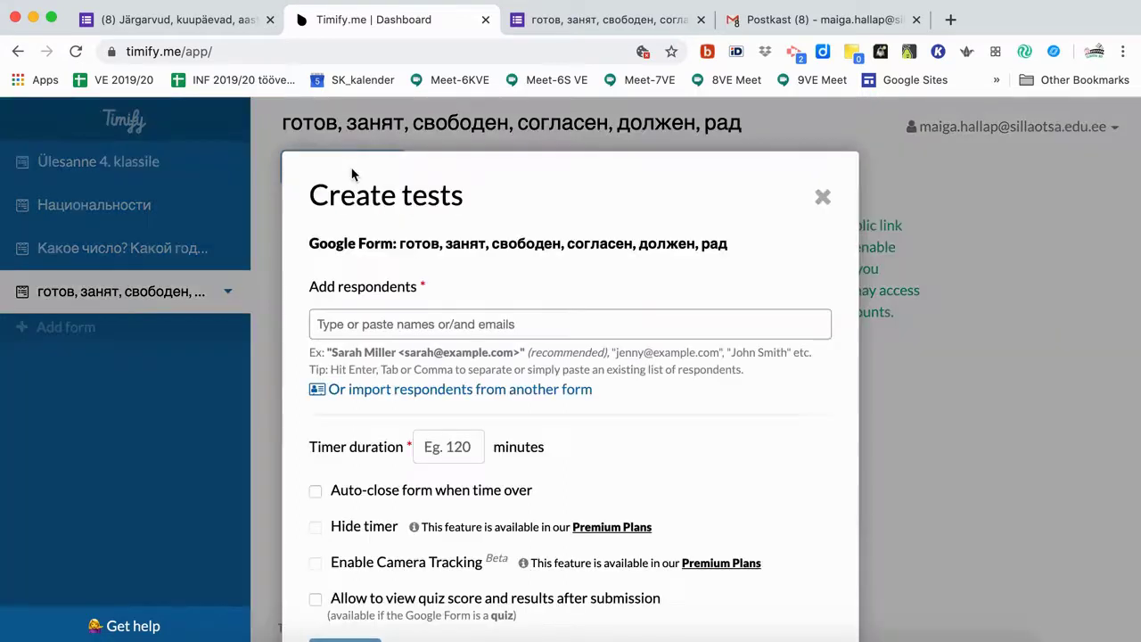
pyautogui.click(399, 321)
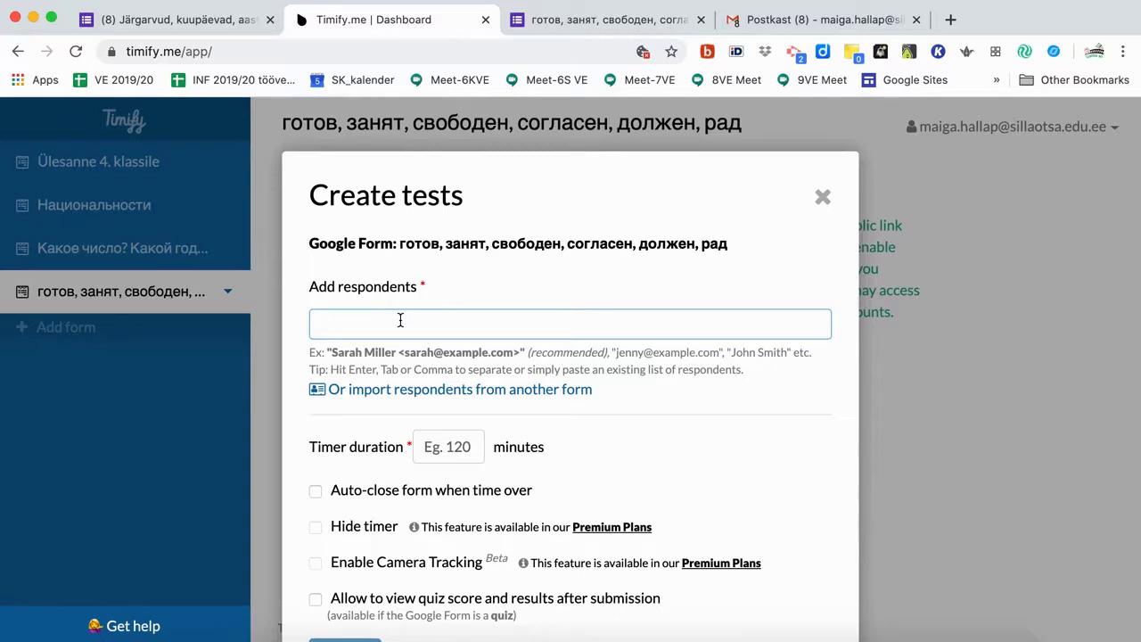
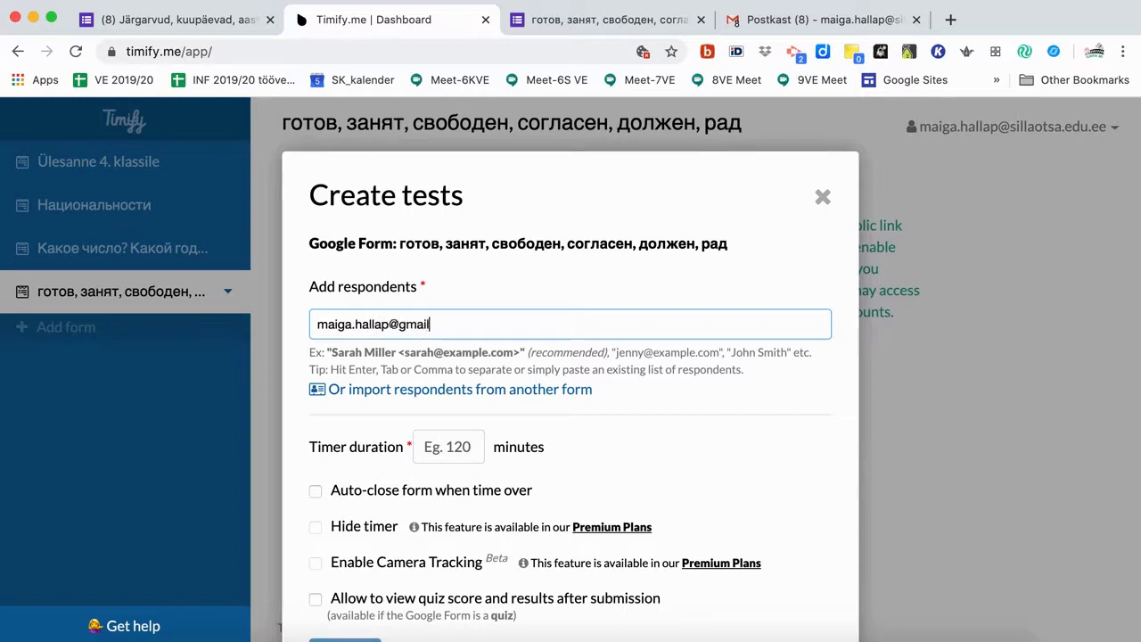
pyautogui.press('Return')
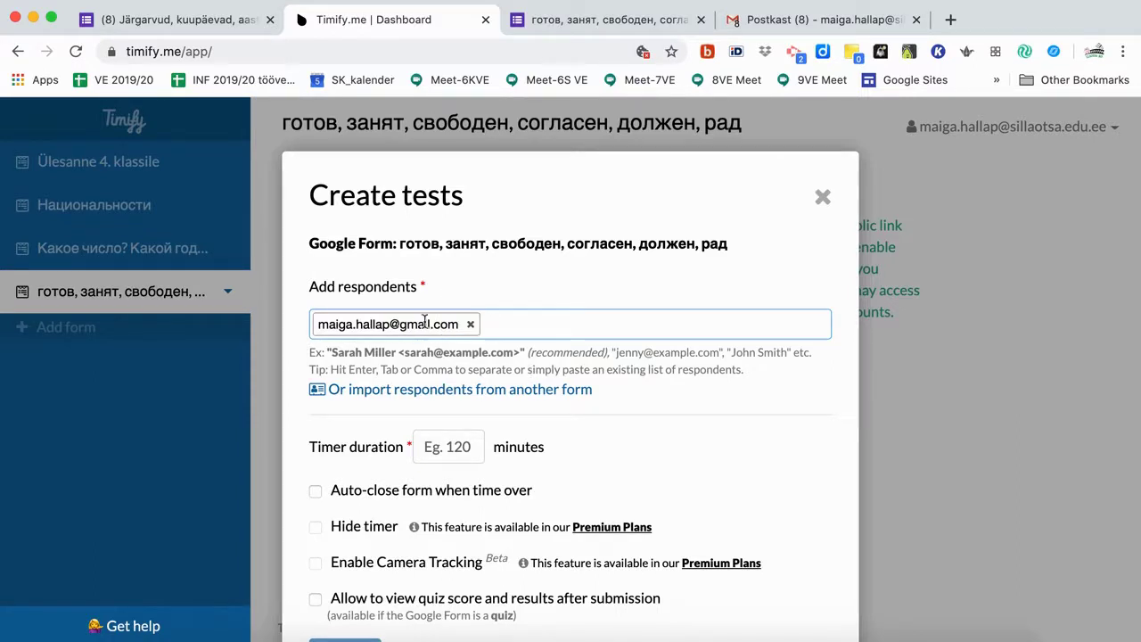
pyautogui.scroll(-1, 429, 332)
pyautogui.scroll(-1, 425, 319)
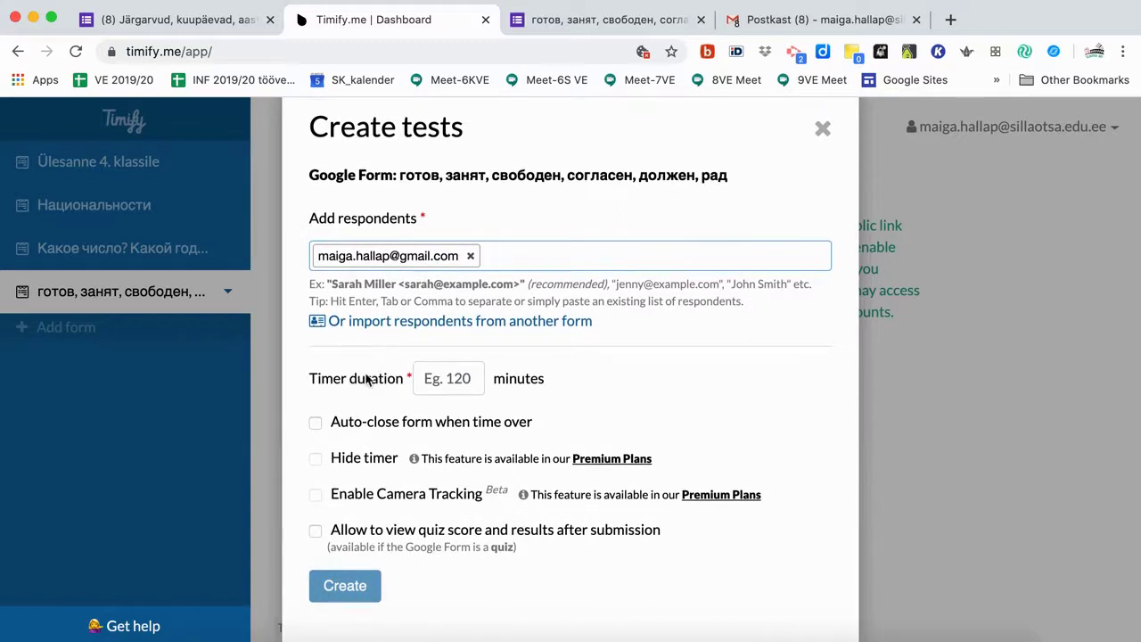
# Create the test with a 25-minute timer and quiz score and results viewable after submission.
pyautogui.click(445, 378)
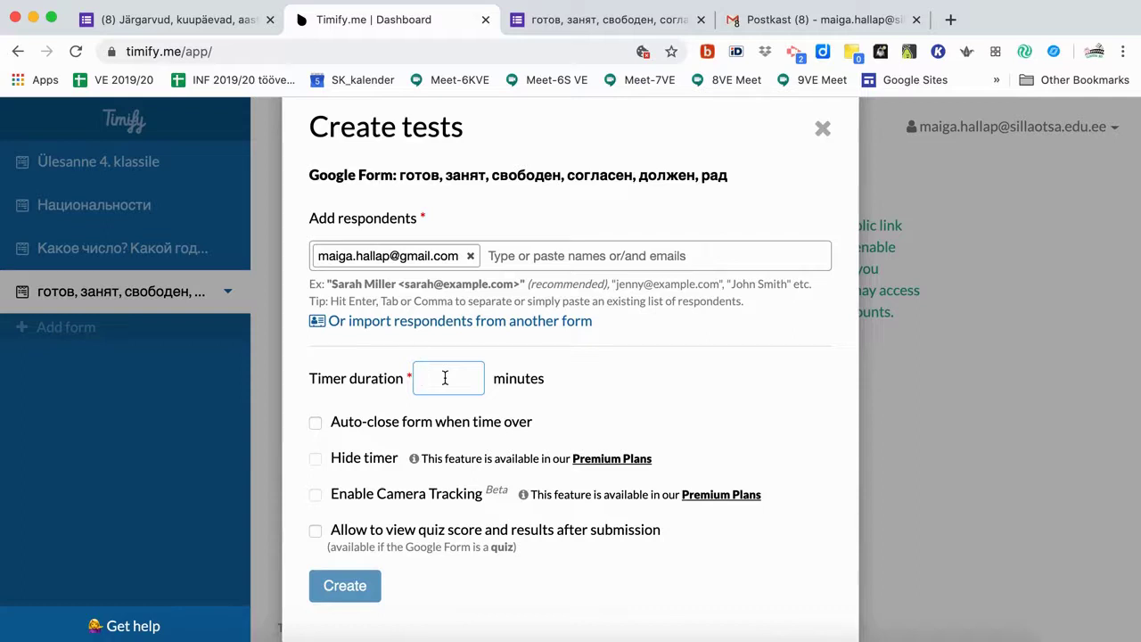
pyautogui.write('25')
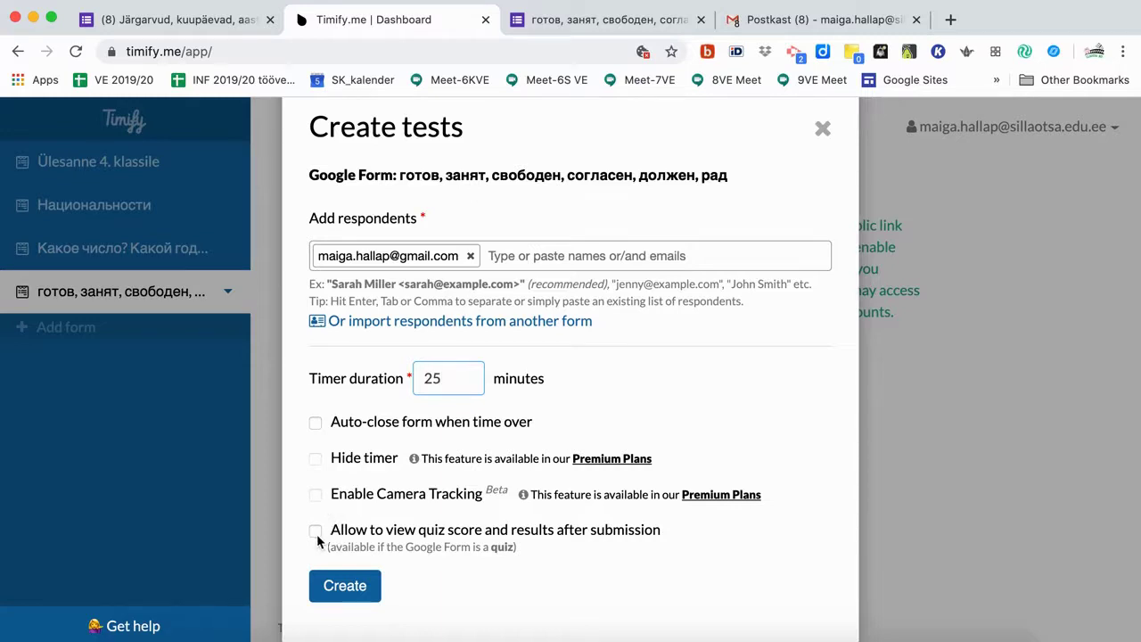
pyautogui.click(316, 533)
pyautogui.click(344, 586)
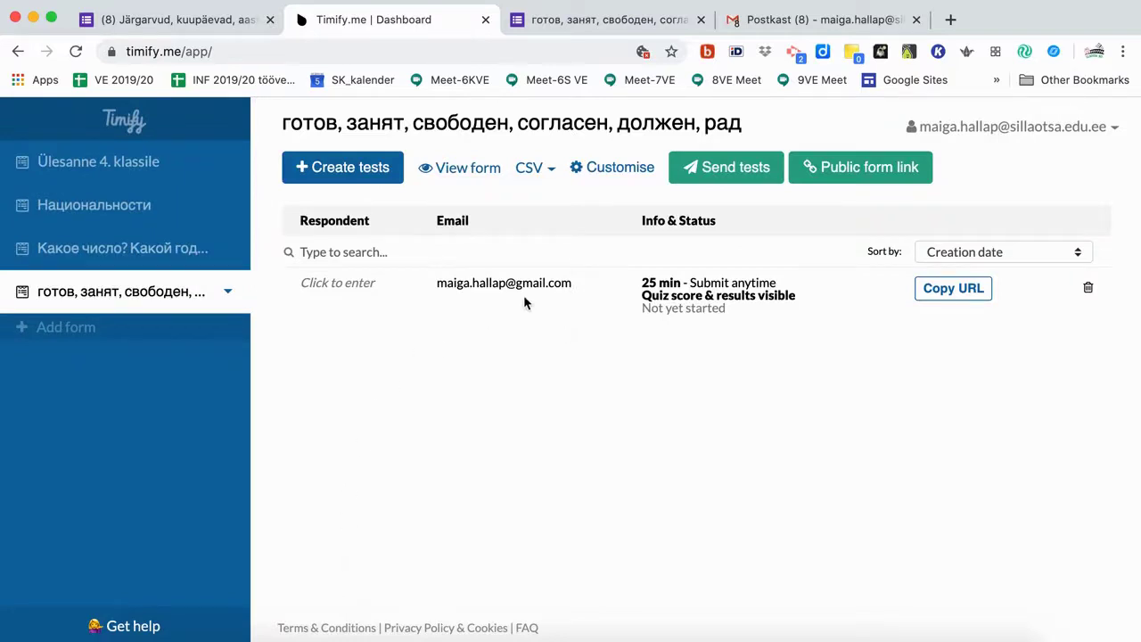
# Open the live vocabulary form in a new tab, then return to the dashboard's respondent name field.
pyautogui.click(457, 169)
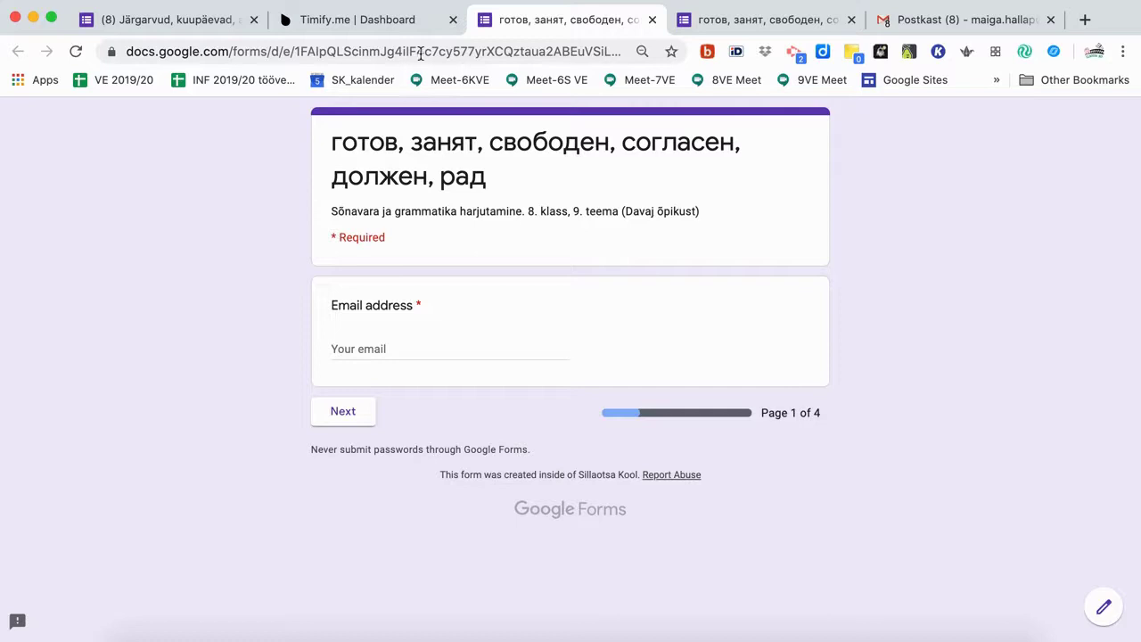
pyautogui.click(383, 18)
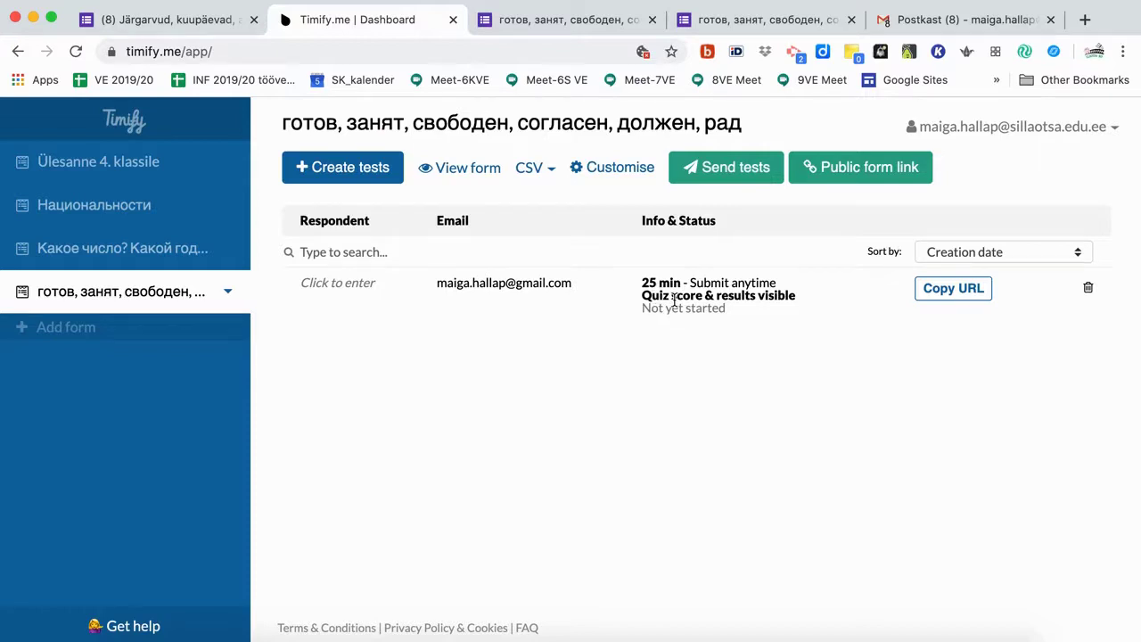
pyautogui.click(354, 282)
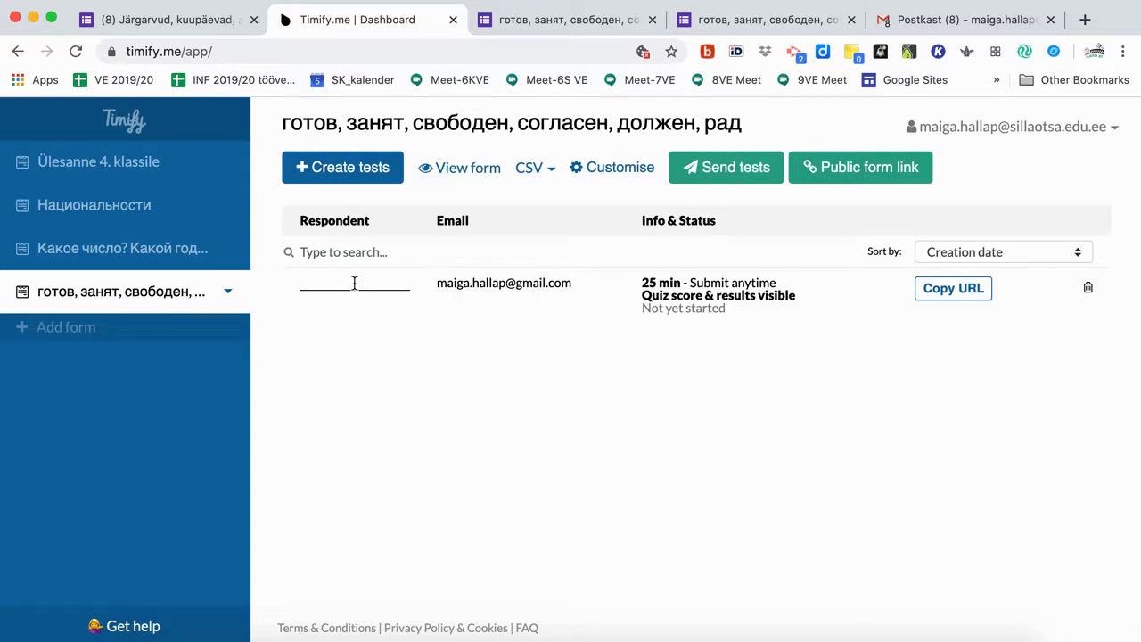
# Name the new respondent 'Test' and save it.
pyautogui.write('Test')
pyautogui.click(370, 386)
# Start a bulk send, select the unsent vocabulary test and advance to the message step.
pyautogui.click(722, 172)
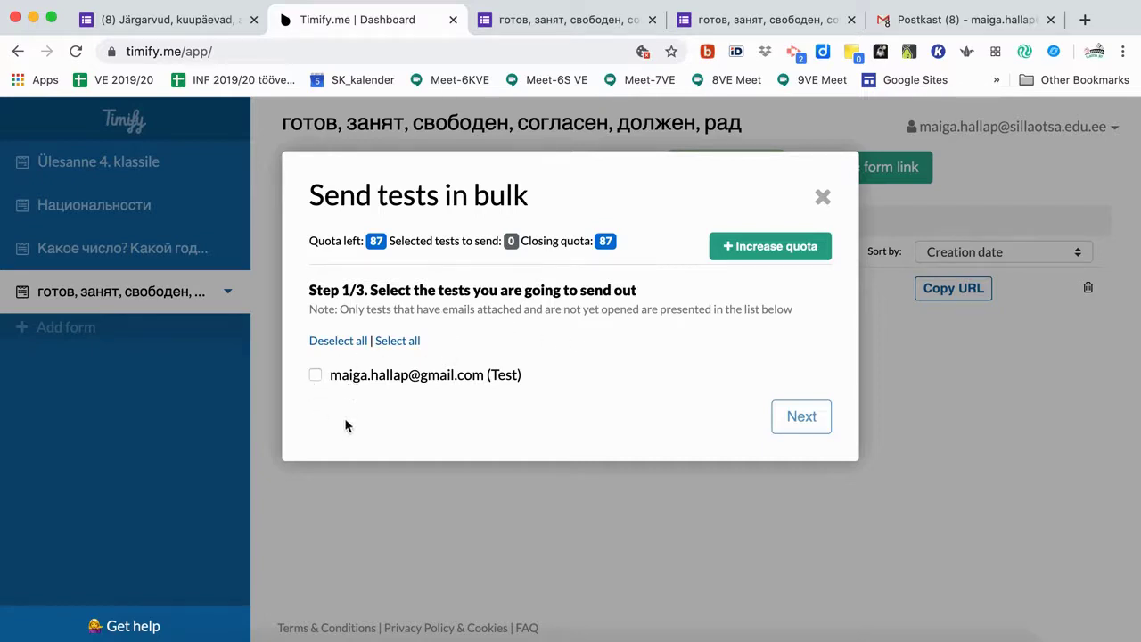
pyautogui.click(402, 340)
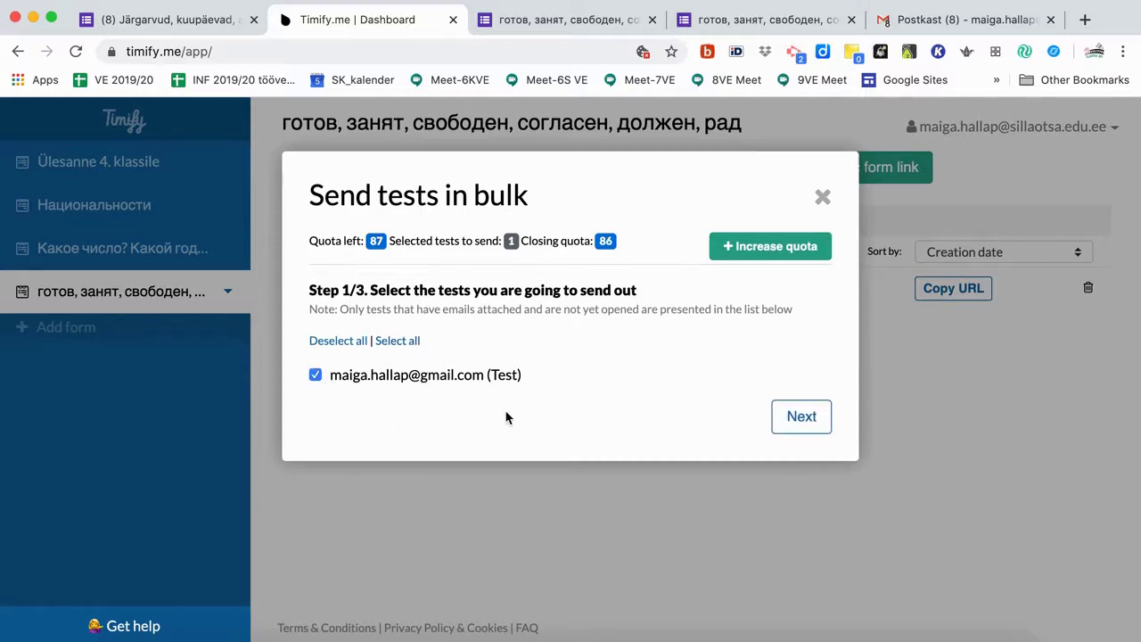
pyautogui.click(790, 416)
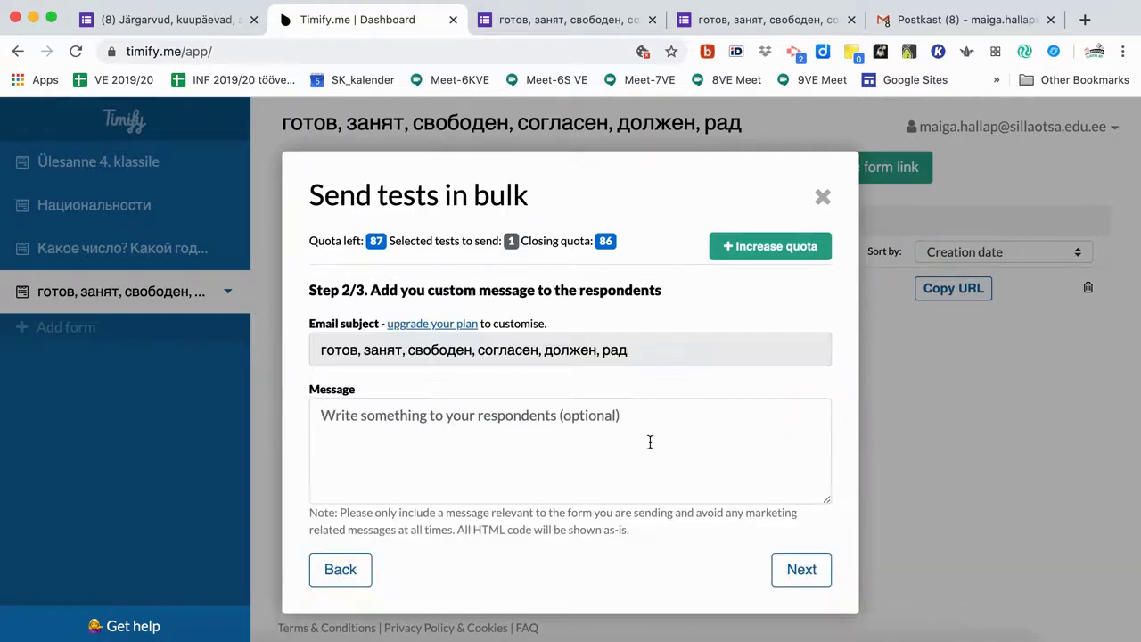
# Write the respondent message 'Info testi sooritamise kohta.'.
pyautogui.click(560, 420)
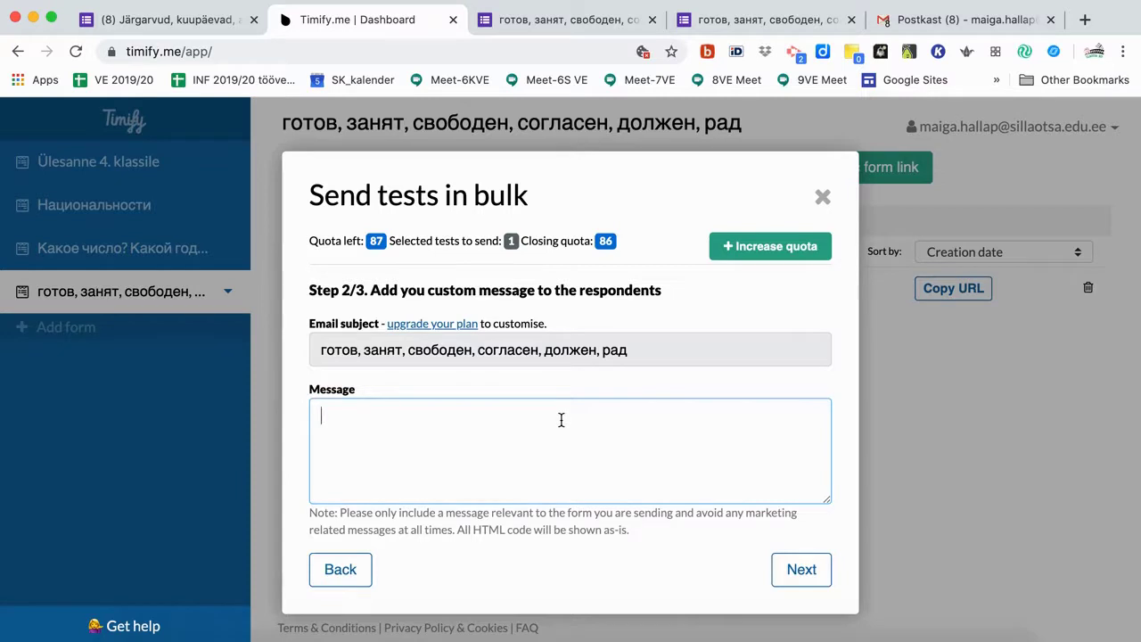
pyautogui.write('Info testi so')
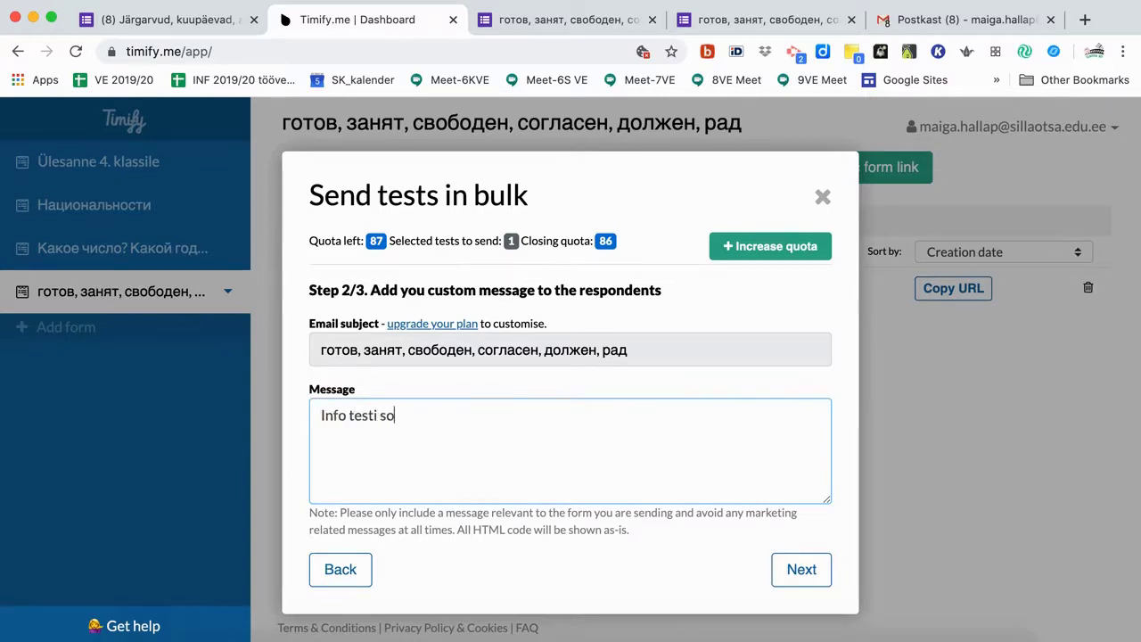
pyautogui.write('oritamise kohta.')
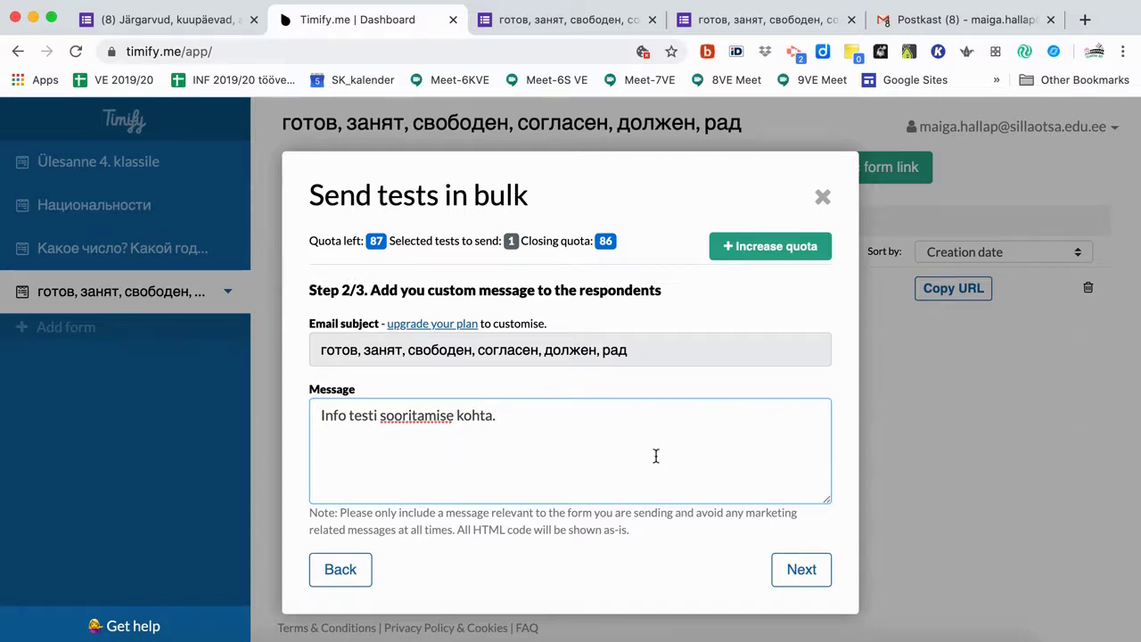
# Send a trial email to yourself, then send the 25-minute test to respondent Test.
pyautogui.click(804, 579)
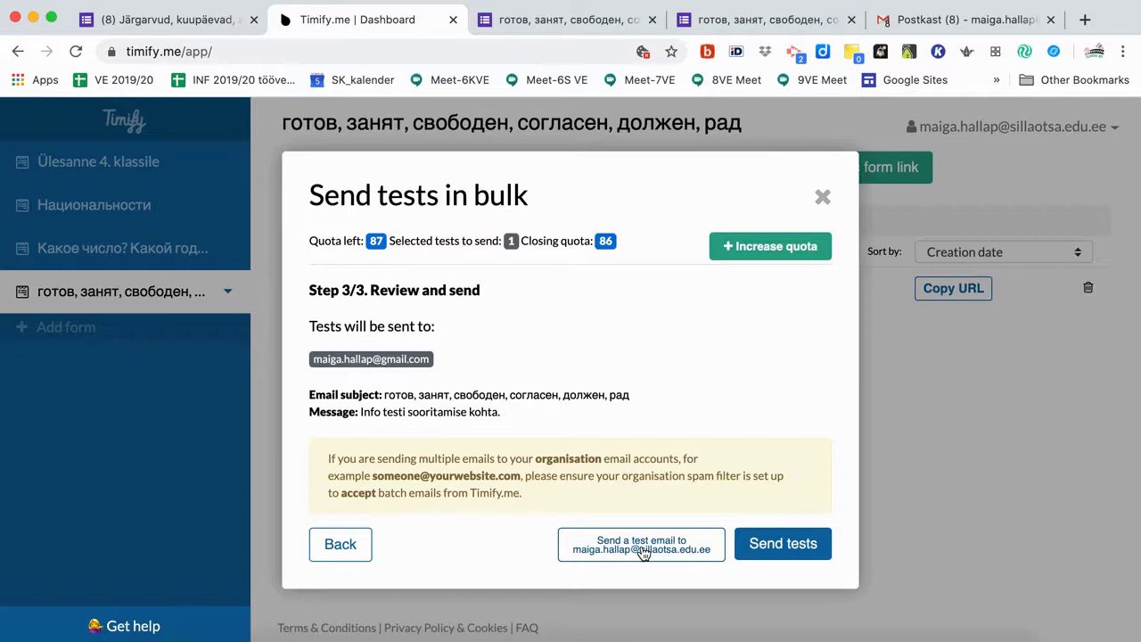
pyautogui.click(642, 549)
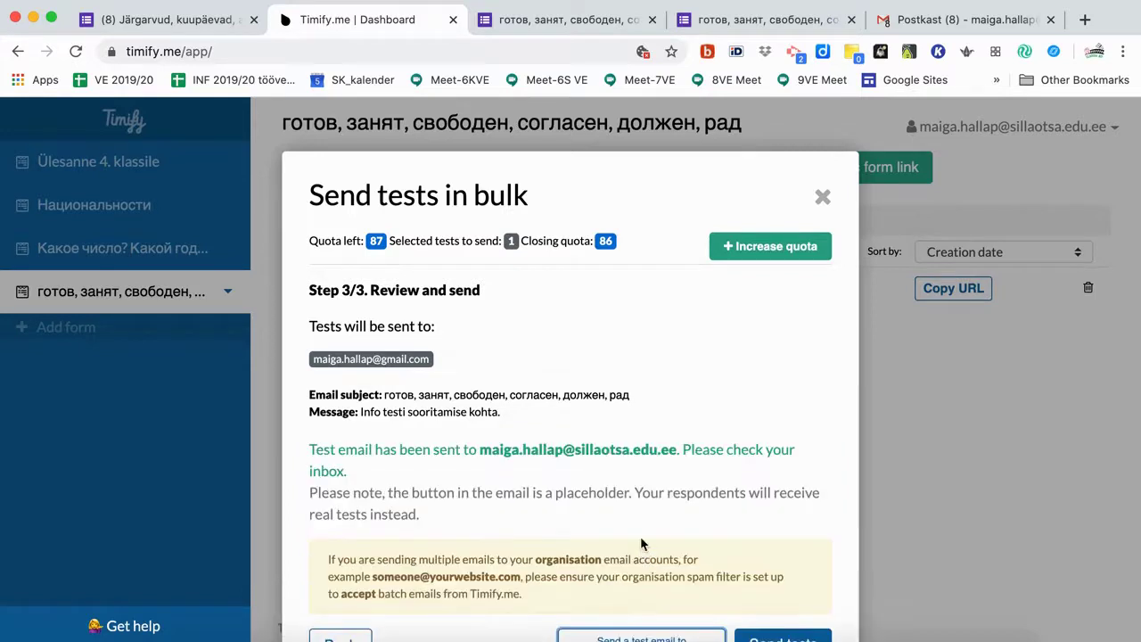
pyautogui.scroll(-2, 640, 535)
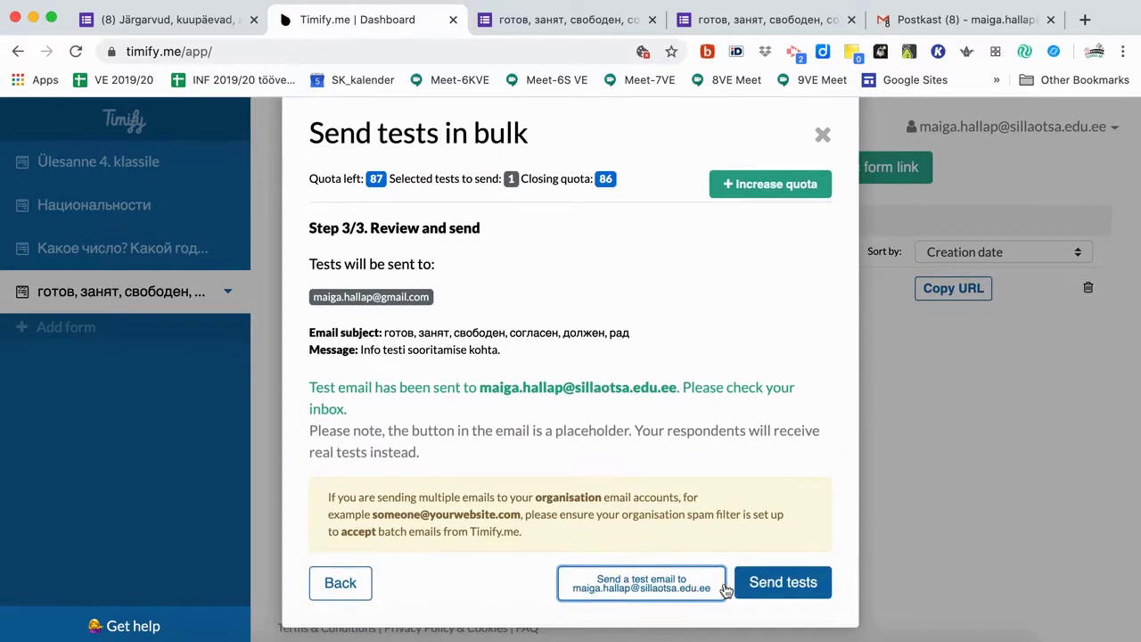
pyautogui.click(783, 589)
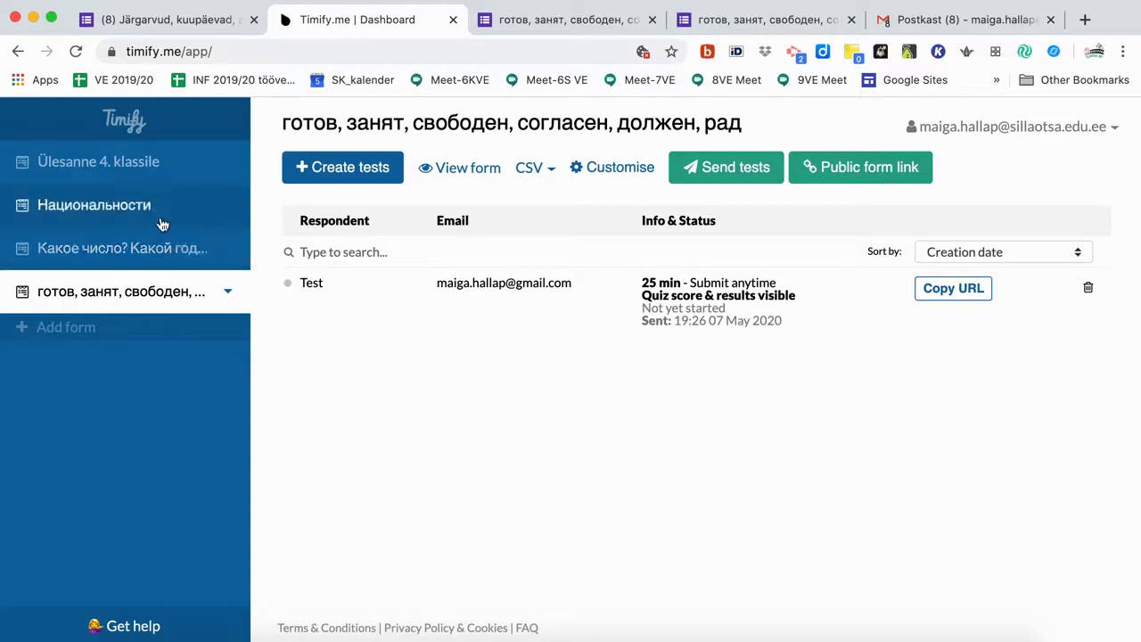
# Review results of the Ülesanne 4. klassile and Национальности forms, then go to the Gmail inbox.
pyautogui.click(152, 177)
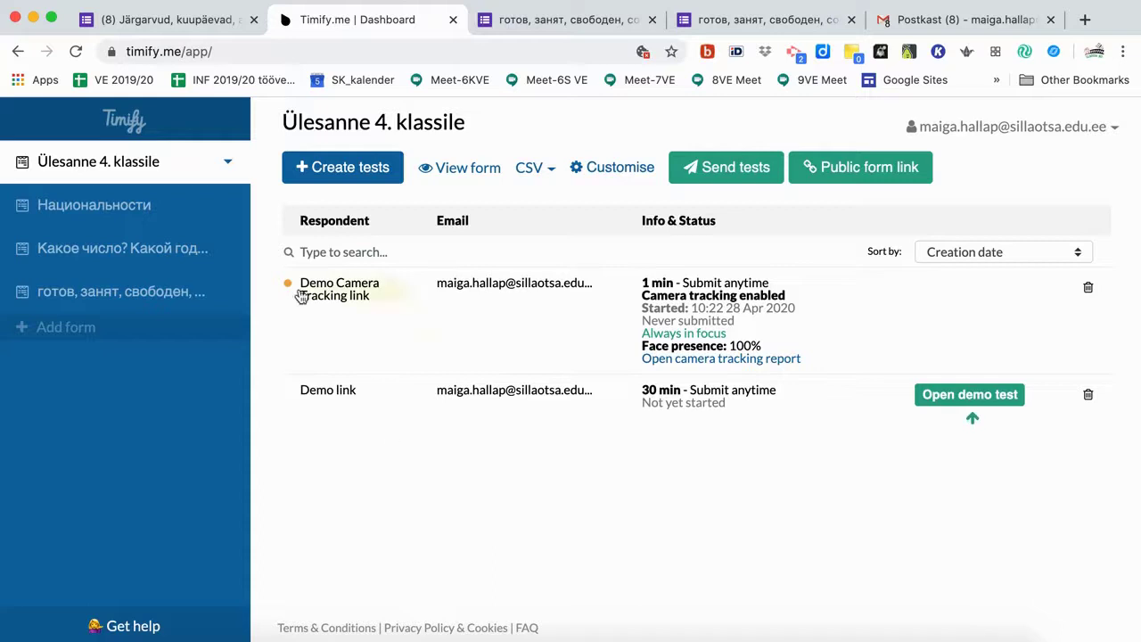
pyautogui.click(152, 223)
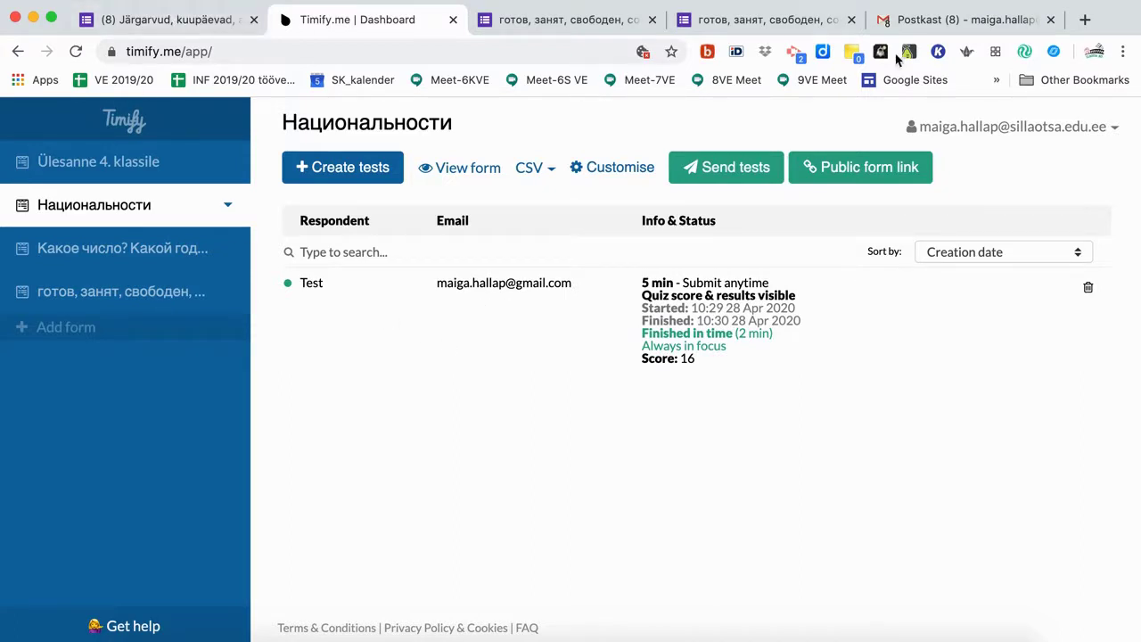
pyautogui.click(927, 32)
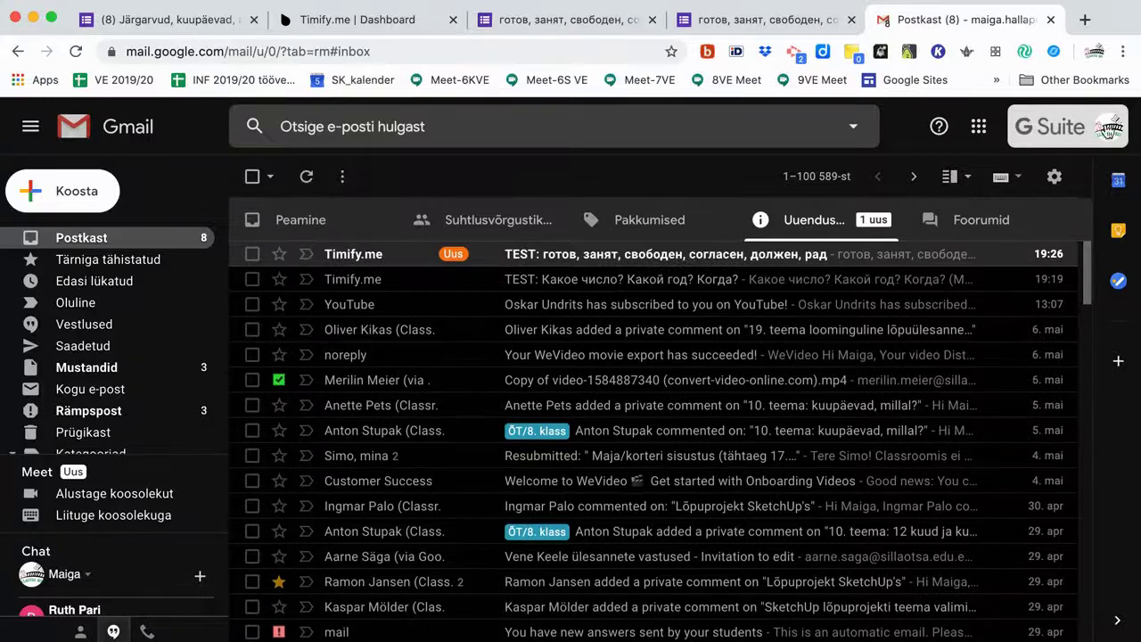
# Confirm the signed-in account and read the Timify TEST email down to its Open the form link.
pyautogui.click(1110, 131)
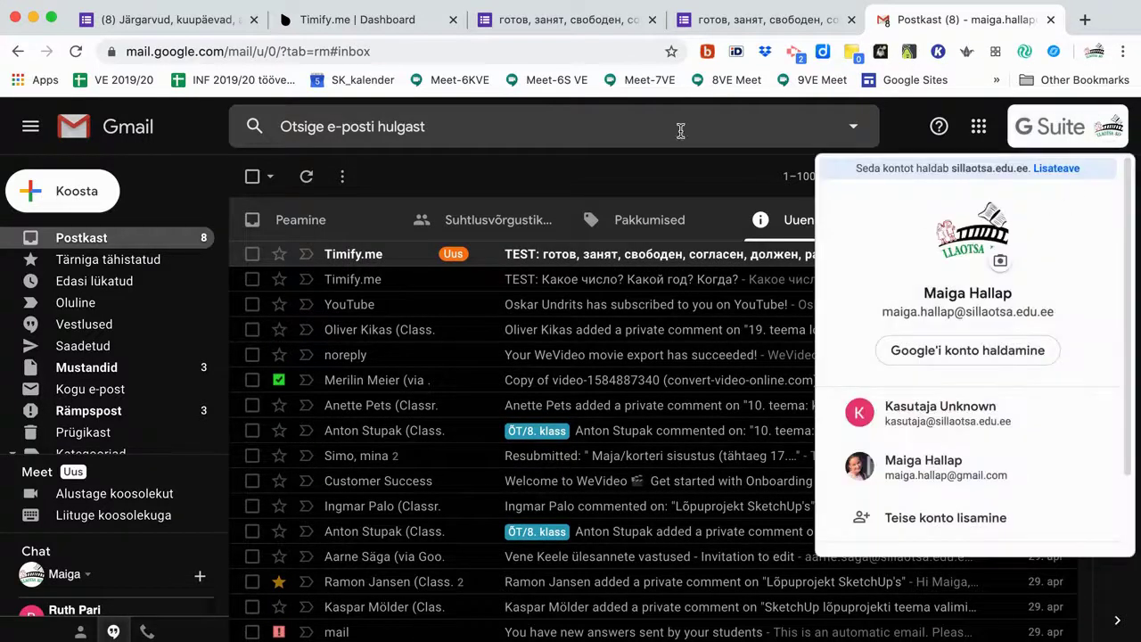
pyautogui.click(680, 191)
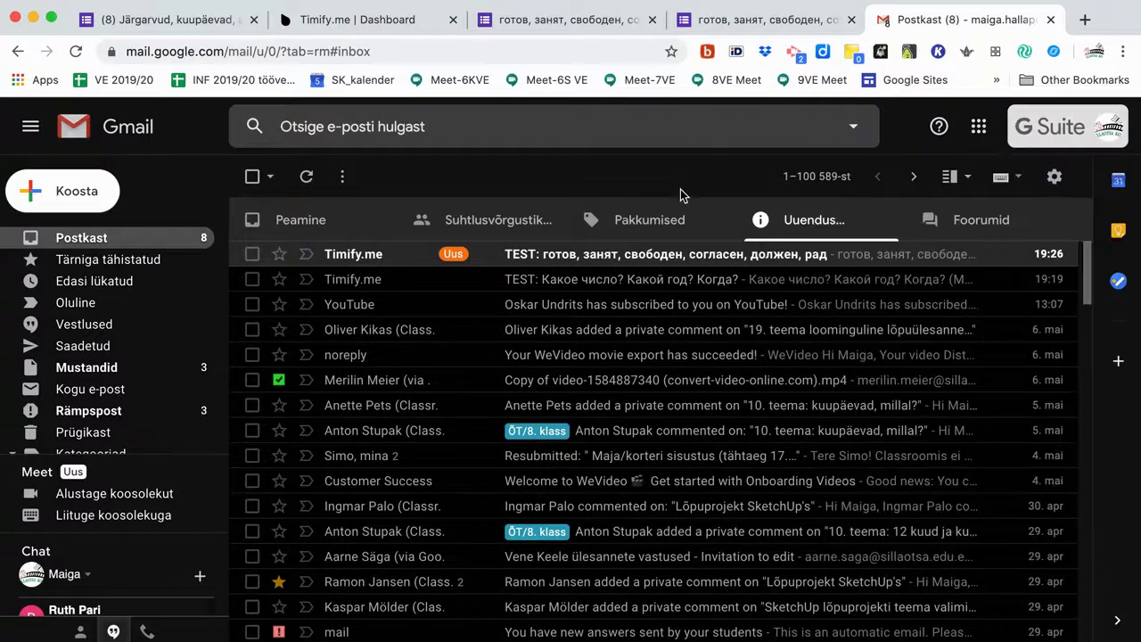
pyautogui.click(532, 258)
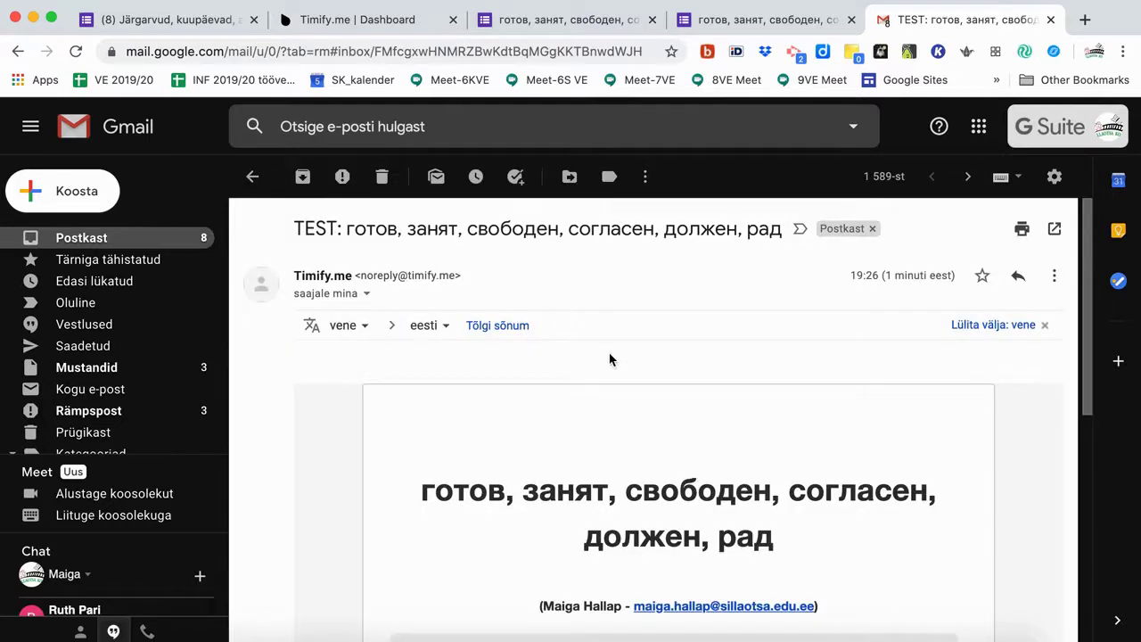
pyautogui.scroll(-5, 610, 359)
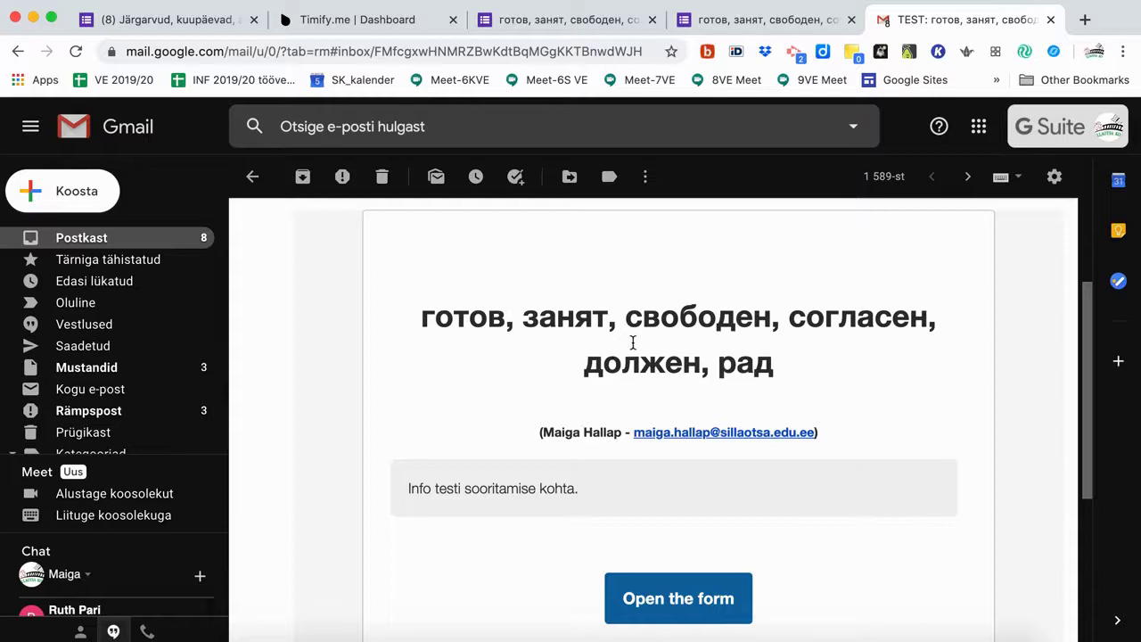
pyautogui.scroll(-3, 669, 439)
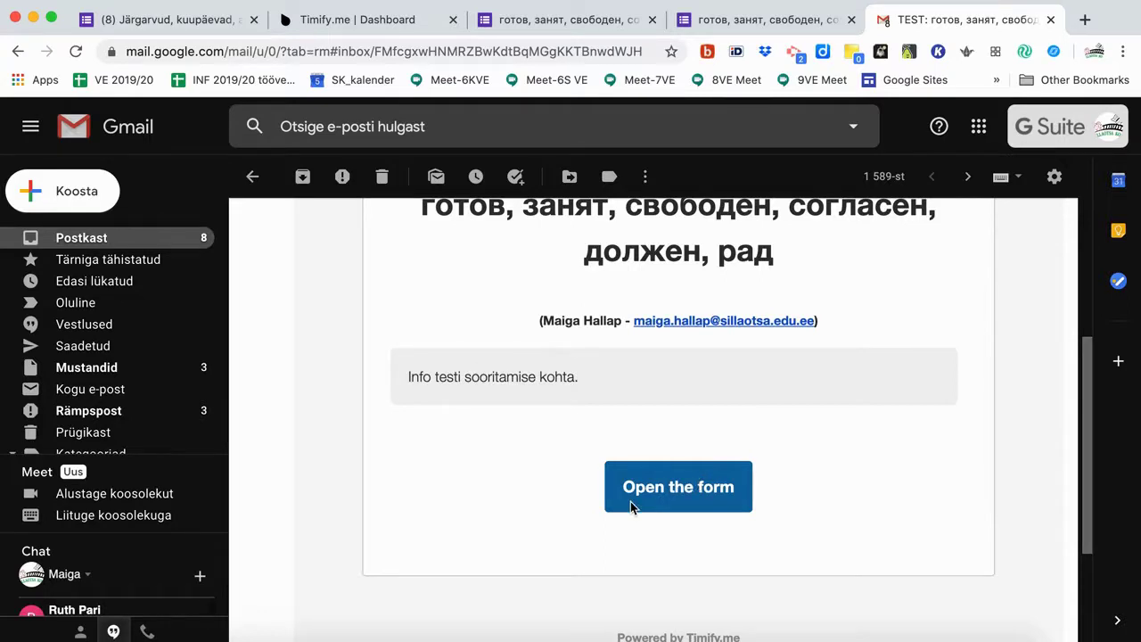
pyautogui.scroll(-1, 632, 505)
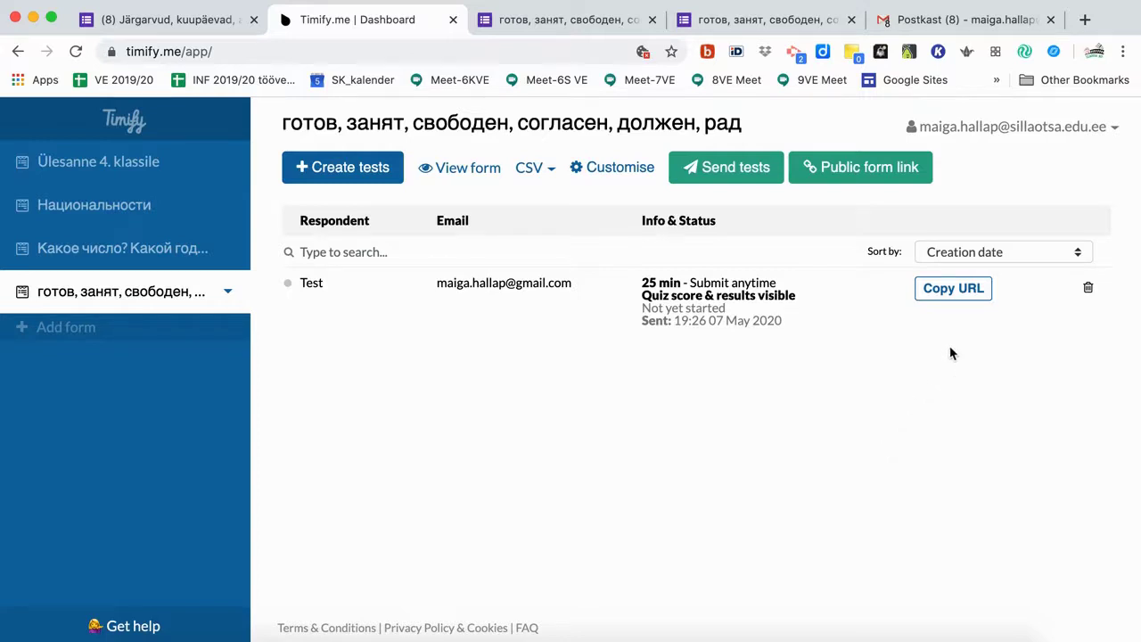
# Copy the Test respondent's personal test URL and open a new incognito Chrome window.
pyautogui.click(945, 287)
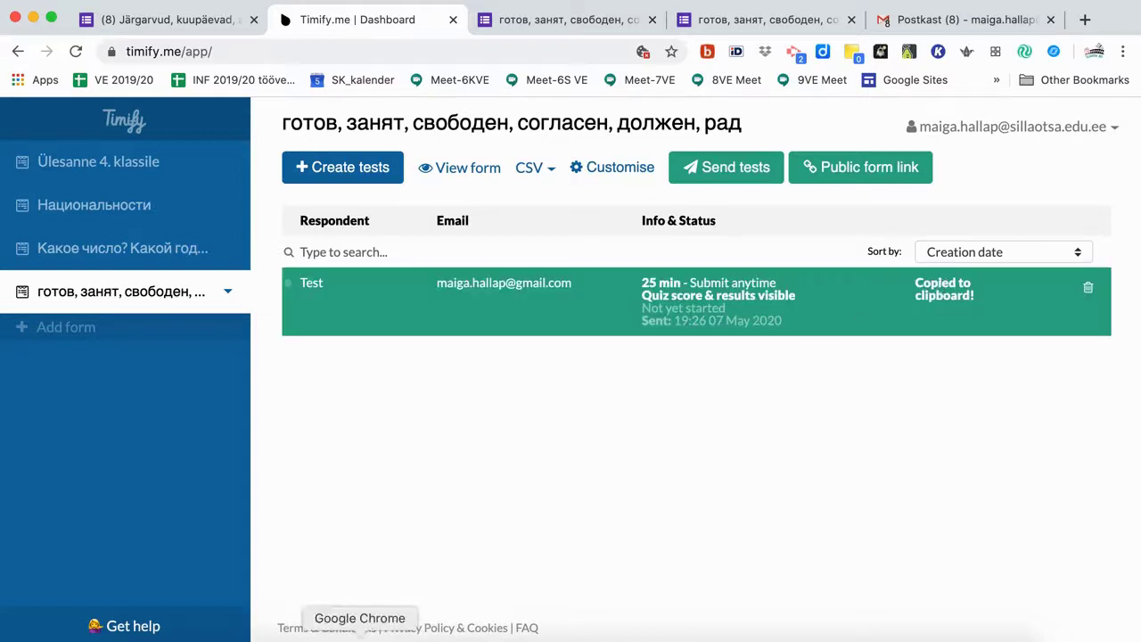
pyautogui.rightClick(359, 635)
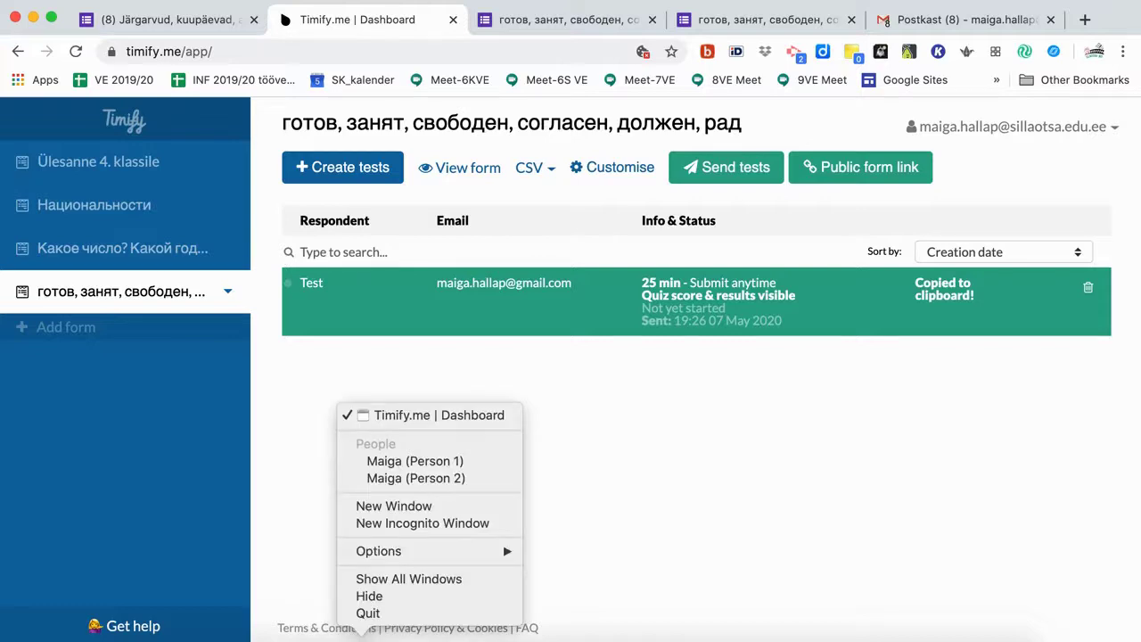
pyautogui.click(374, 523)
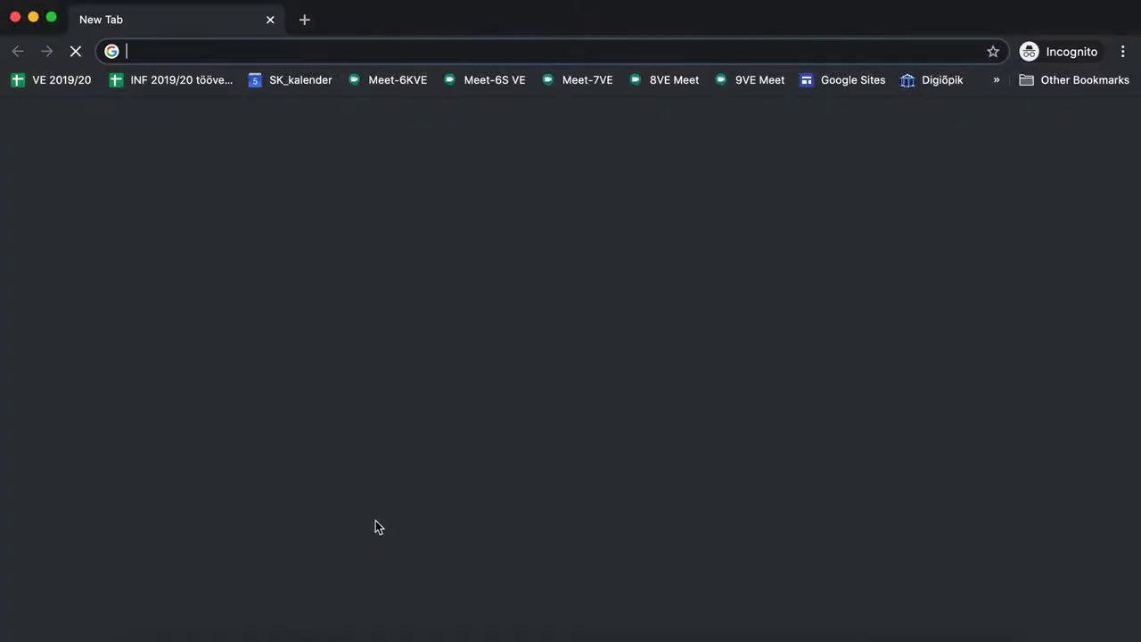
# Load the copied test link in the incognito window and start the 25-minute timed form.
pyautogui.press('super+v')
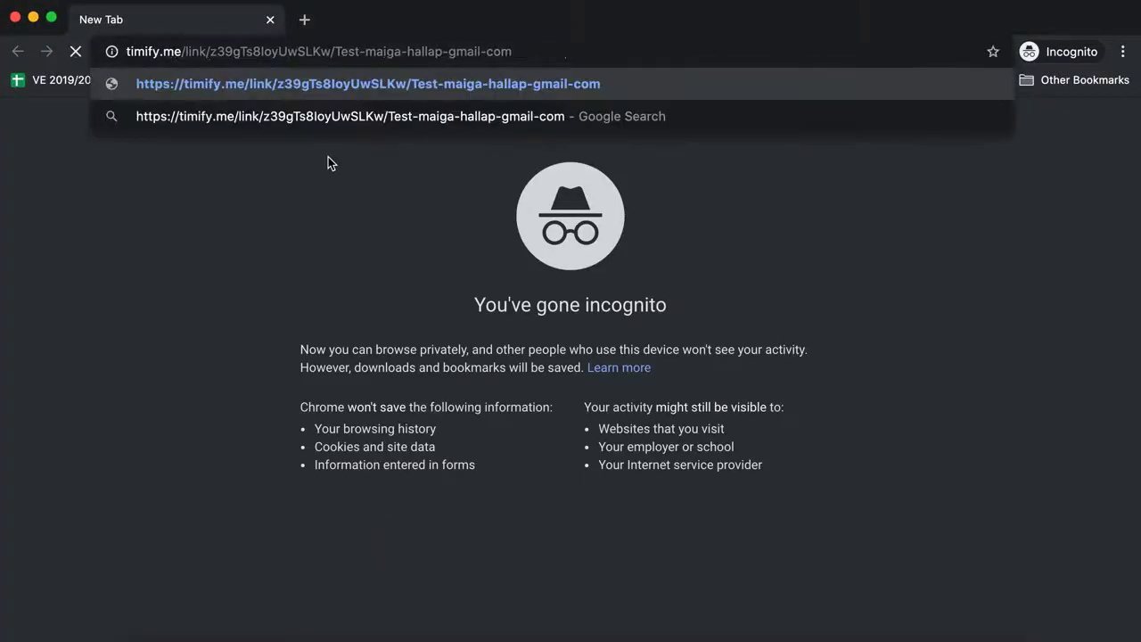
pyautogui.press('Return')
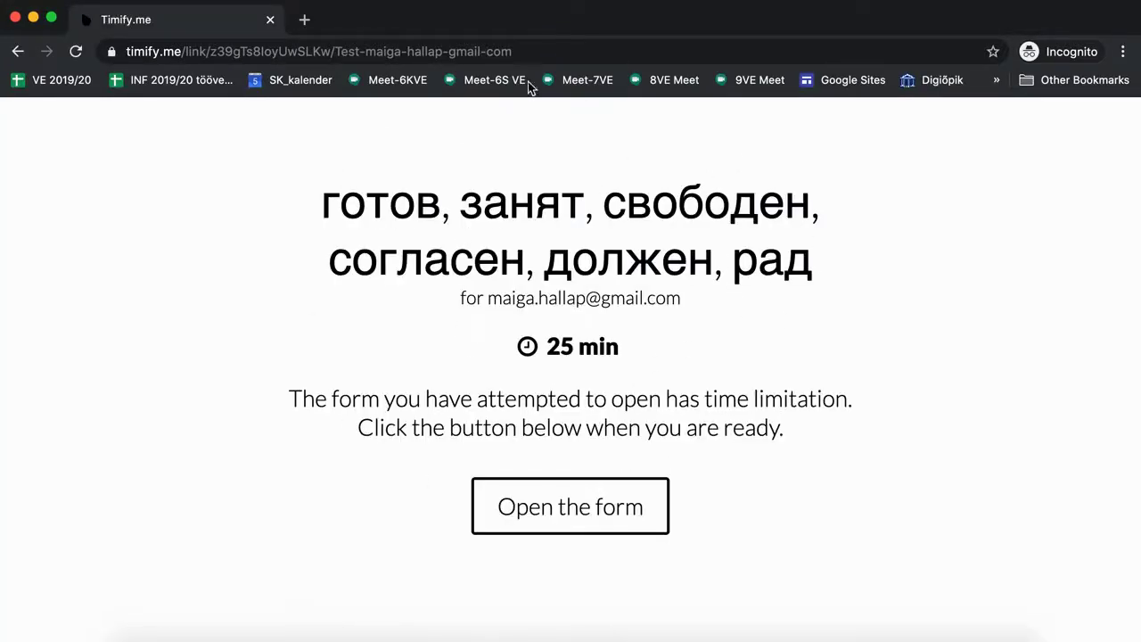
pyautogui.click(577, 517)
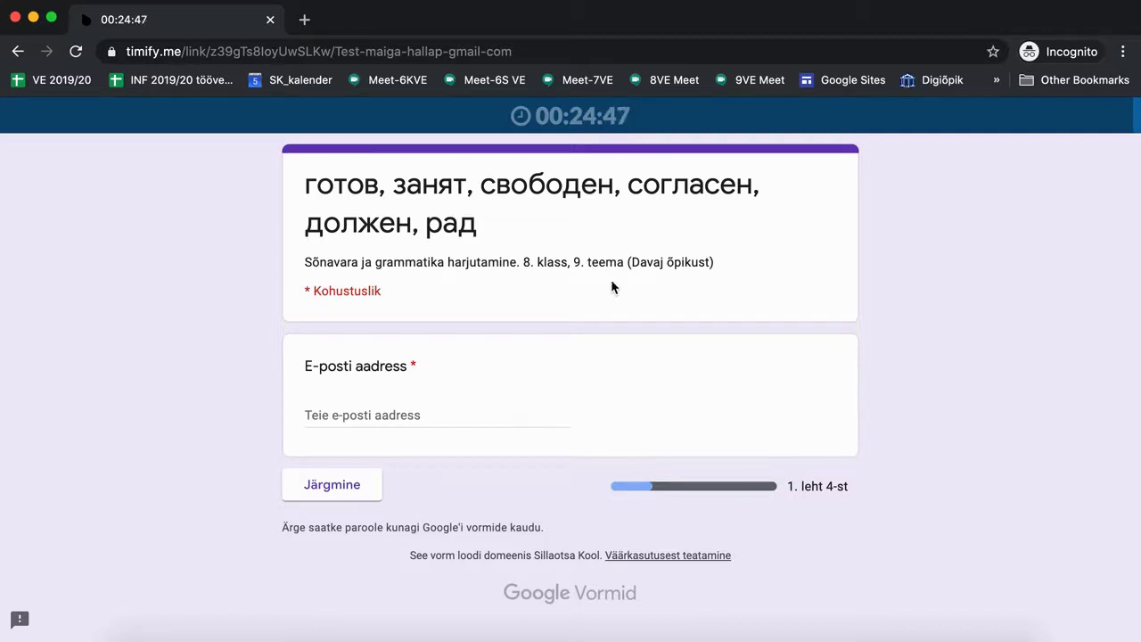
# Return to the Timify.me TEST email in Gmail and scroll back to its top.
pyautogui.press('super+w')
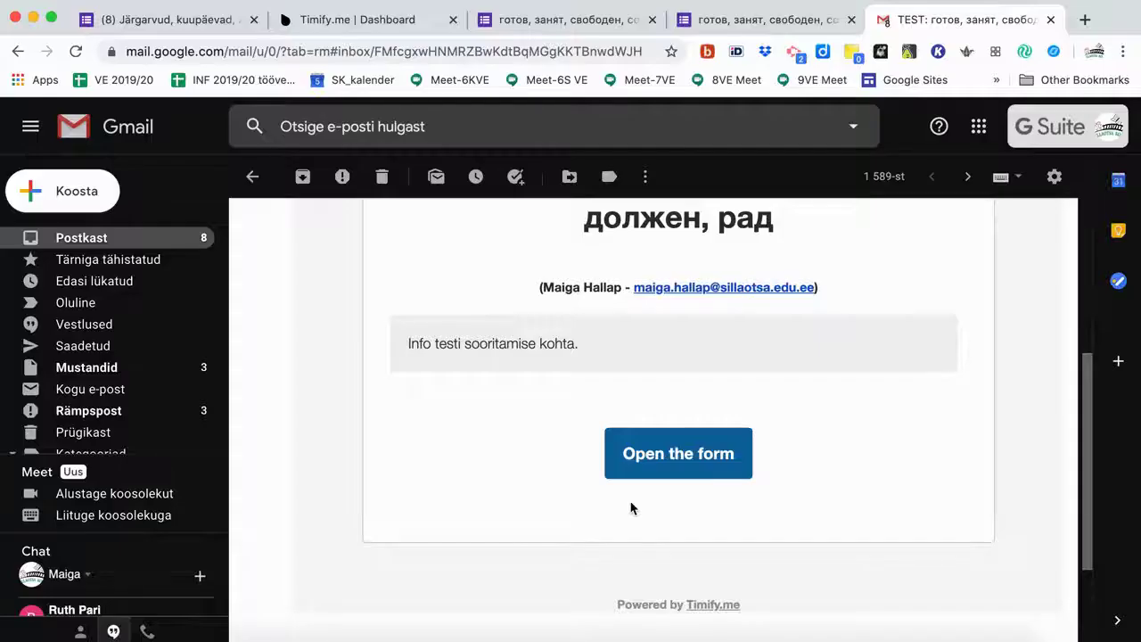
pyautogui.scroll(5, 630, 507)
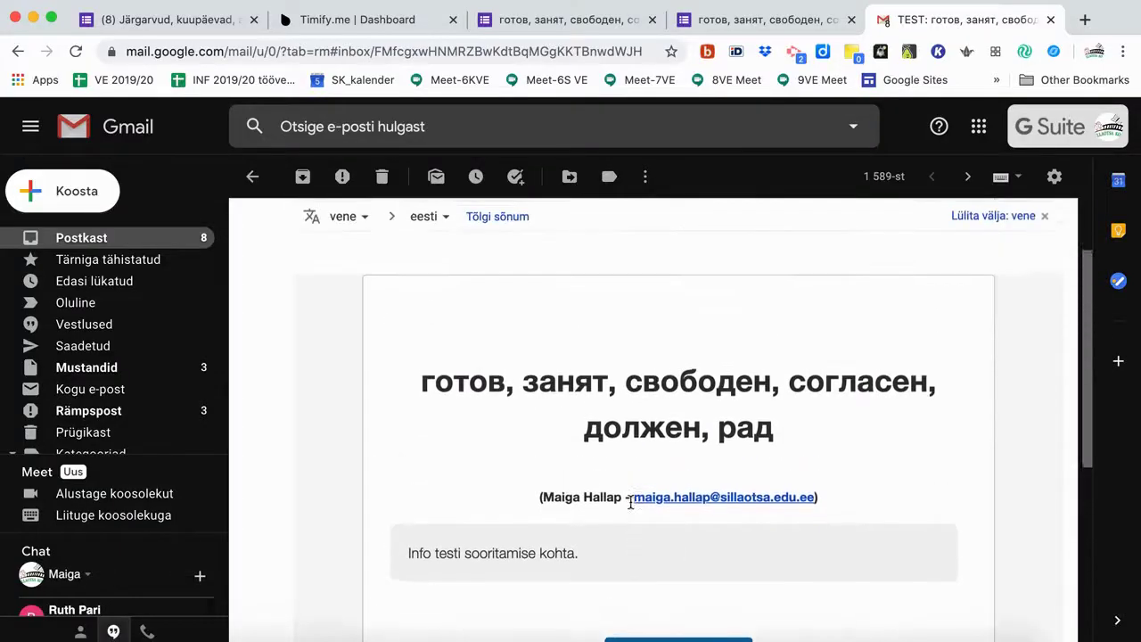
pyautogui.scroll(3, 630, 503)
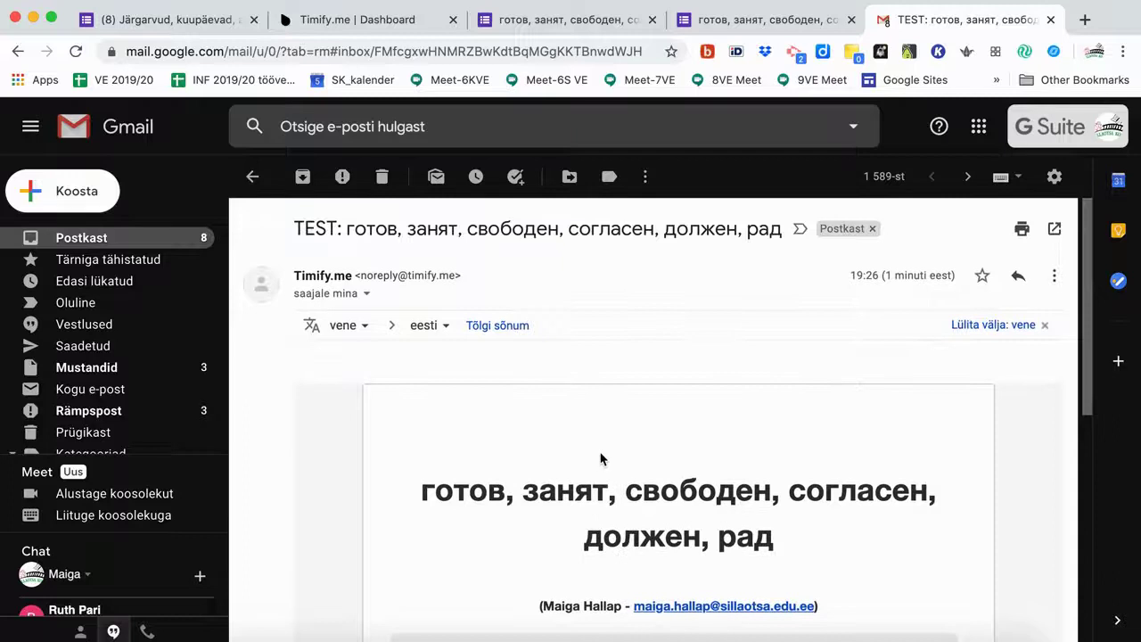